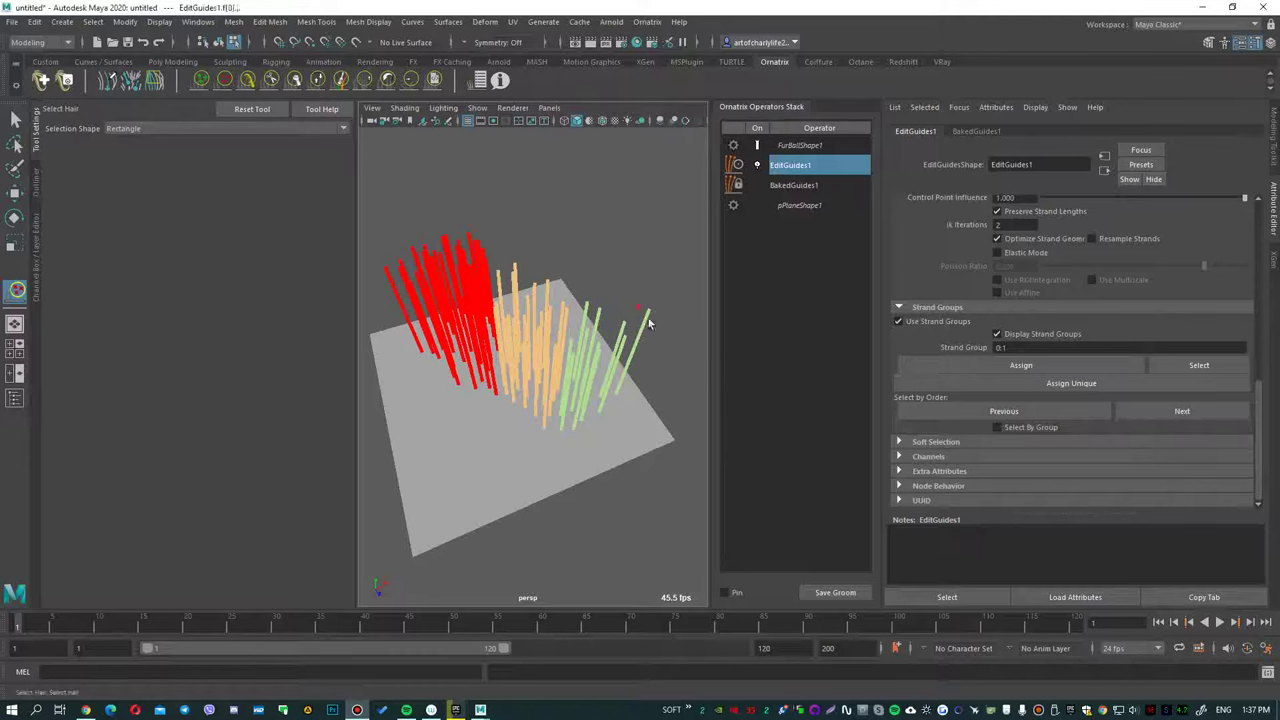
Step: Check the right, middle and left strand groups of the hair, then select FurBallShape1
left_click(636, 347)
left_click(634, 346)
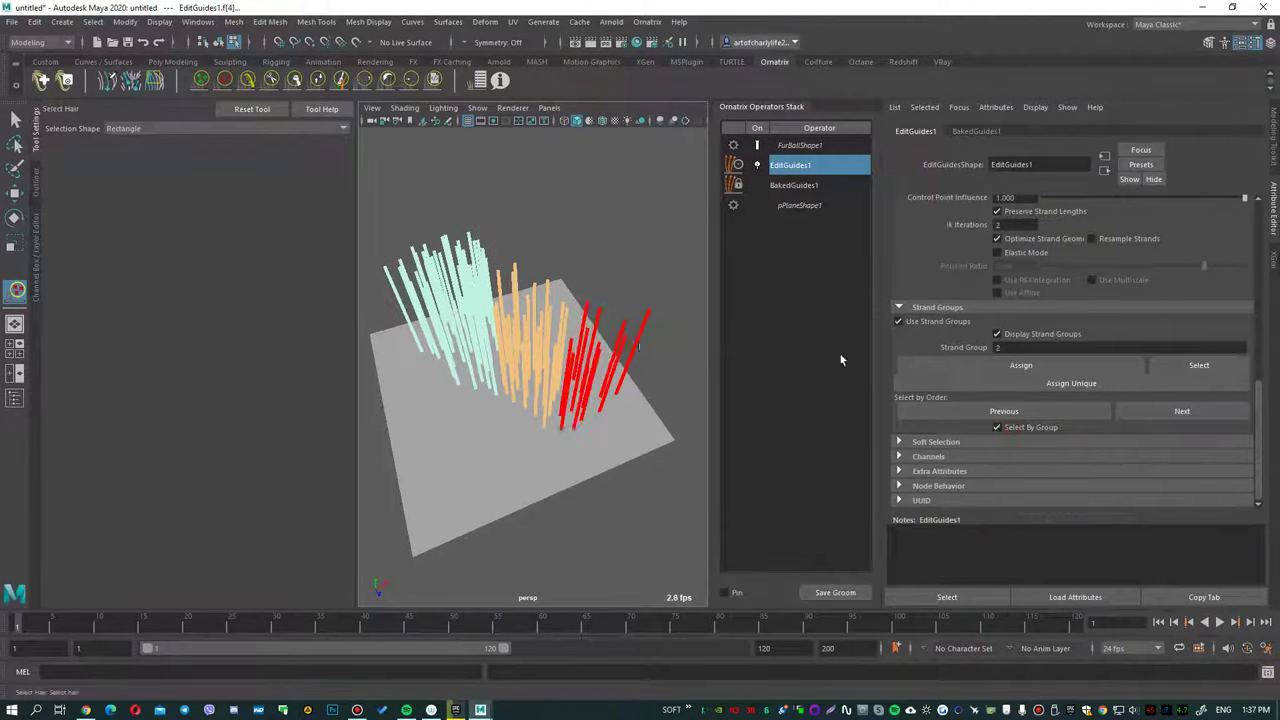
left_click(623, 334)
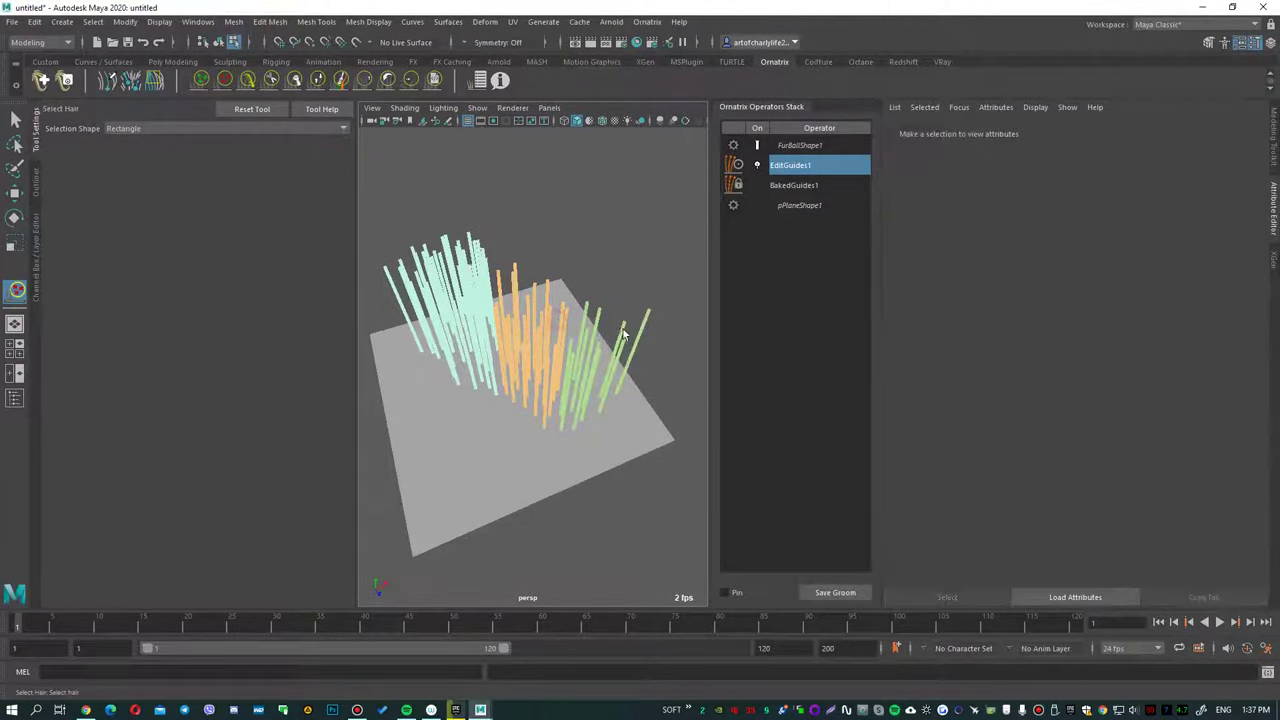
left_click(540, 335)
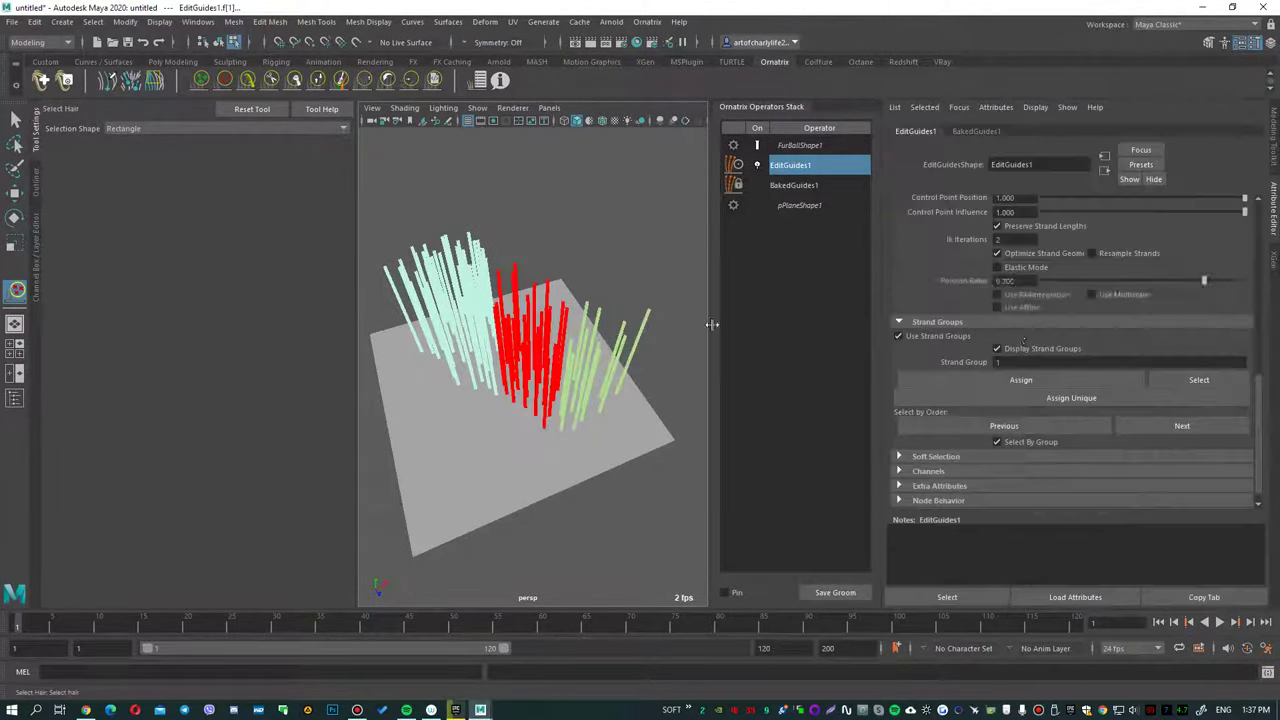
left_click(470, 304)
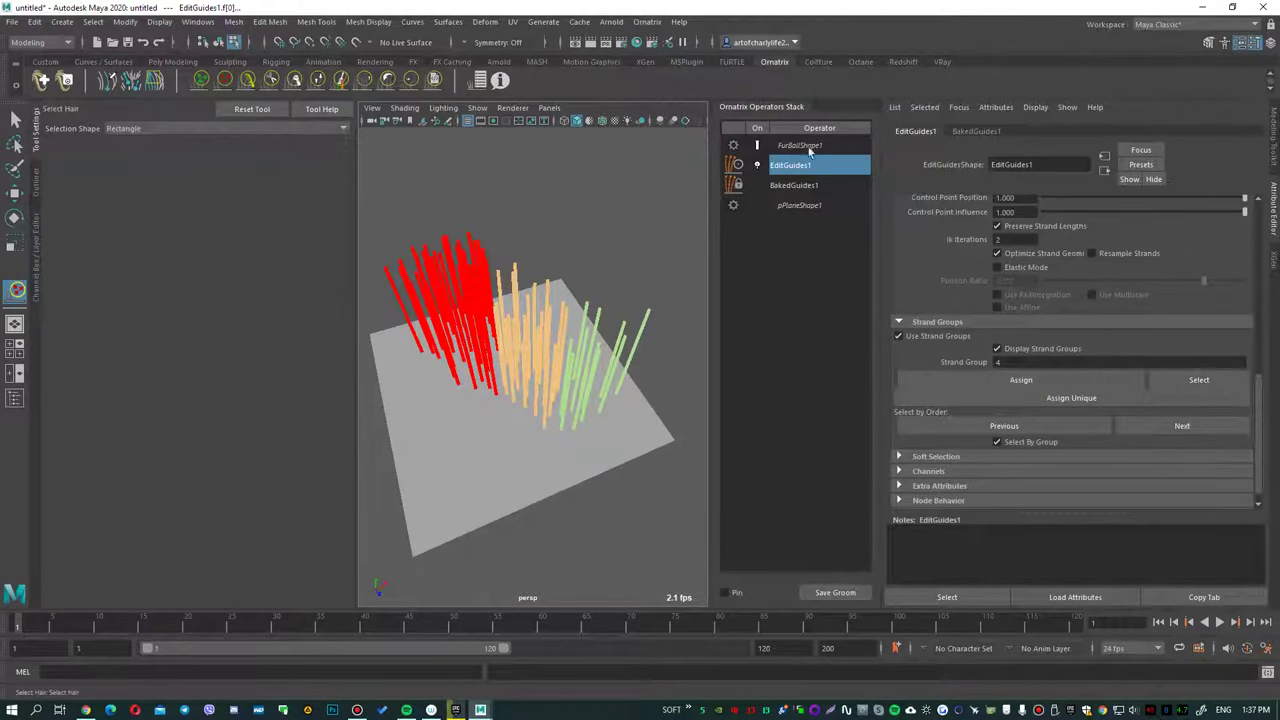
left_click(810, 148)
Step: Open the Export Selection options with Ornatrix Alembic as the file type
left_click(12, 21)
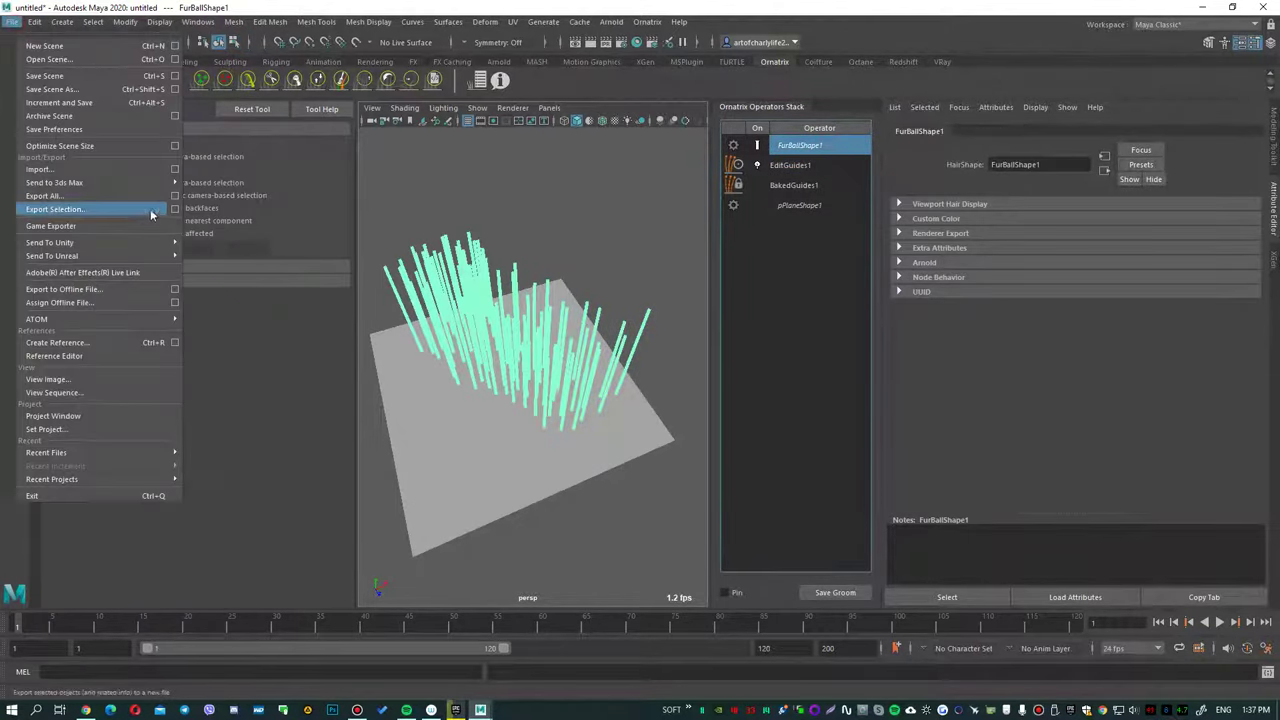
left_click(174, 209)
left_click(538, 187)
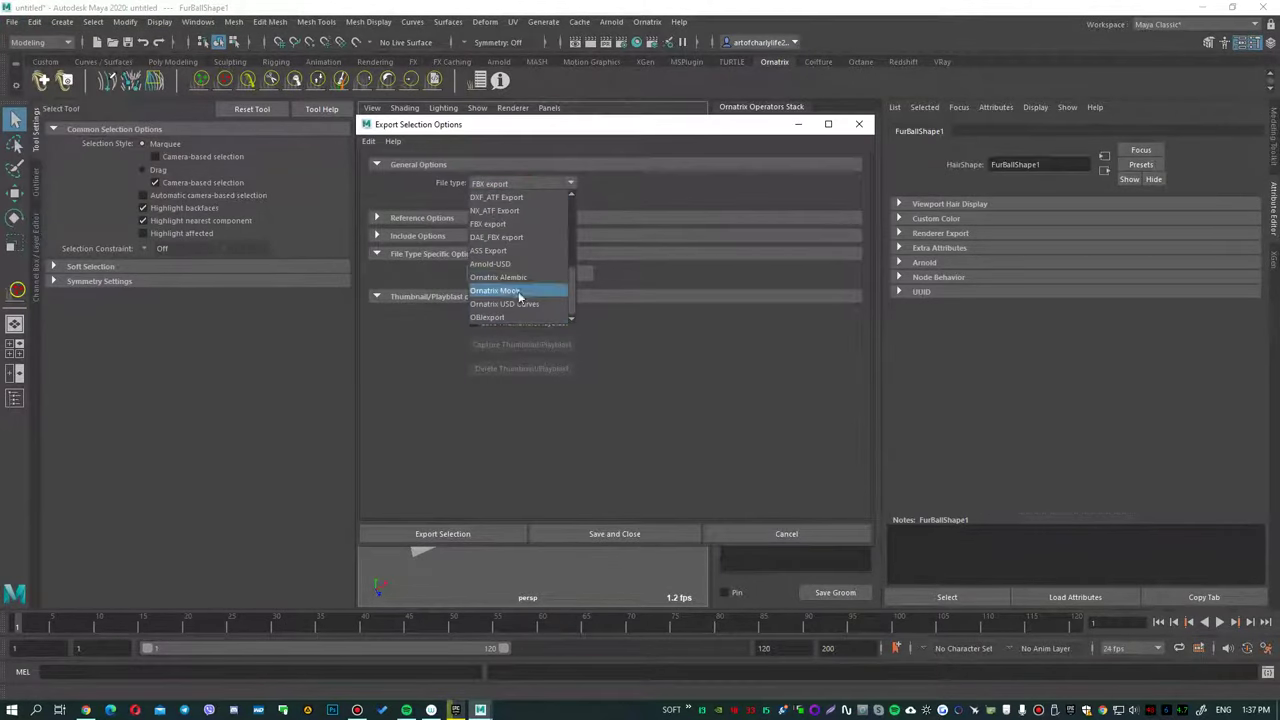
left_click(515, 277)
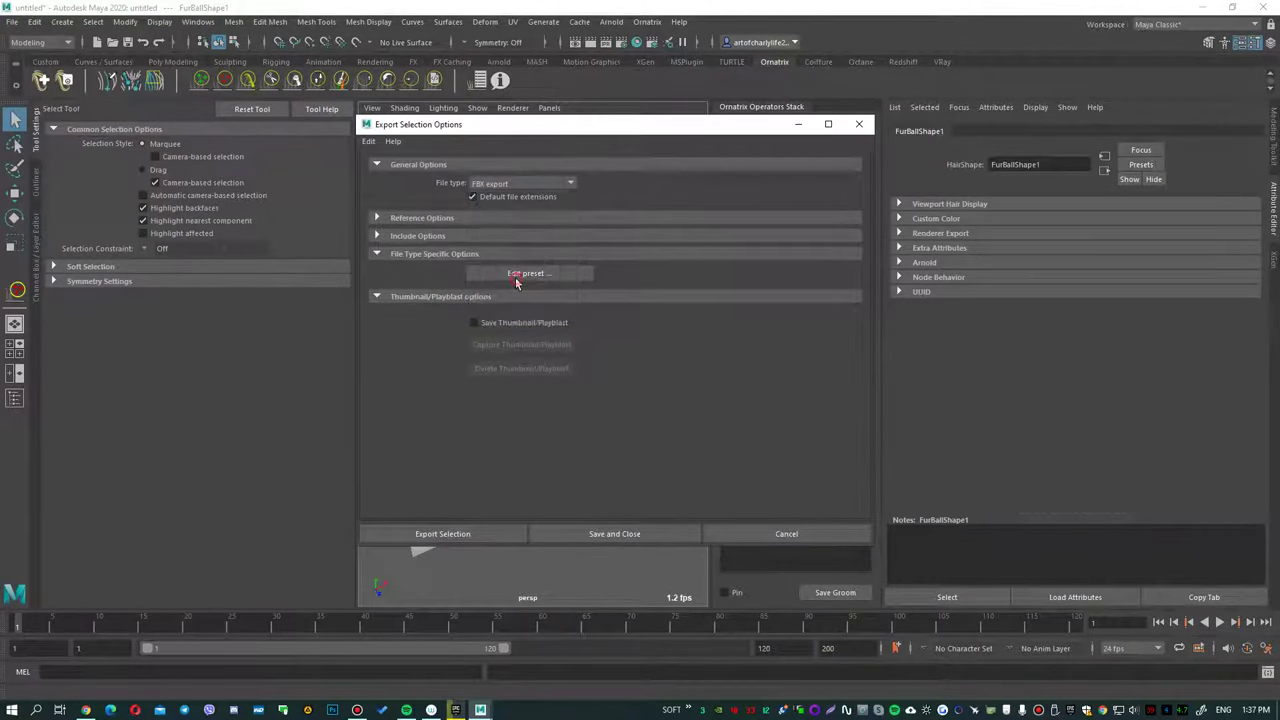
key("Down")
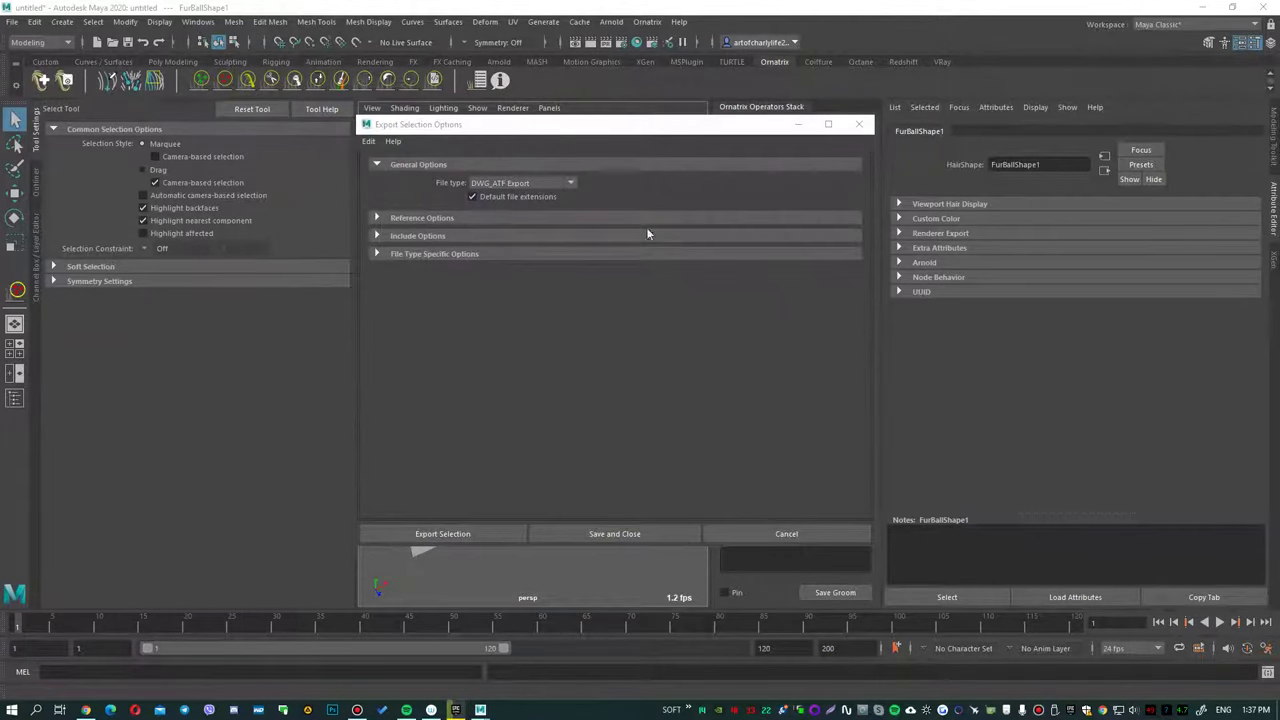
left_click(560, 183)
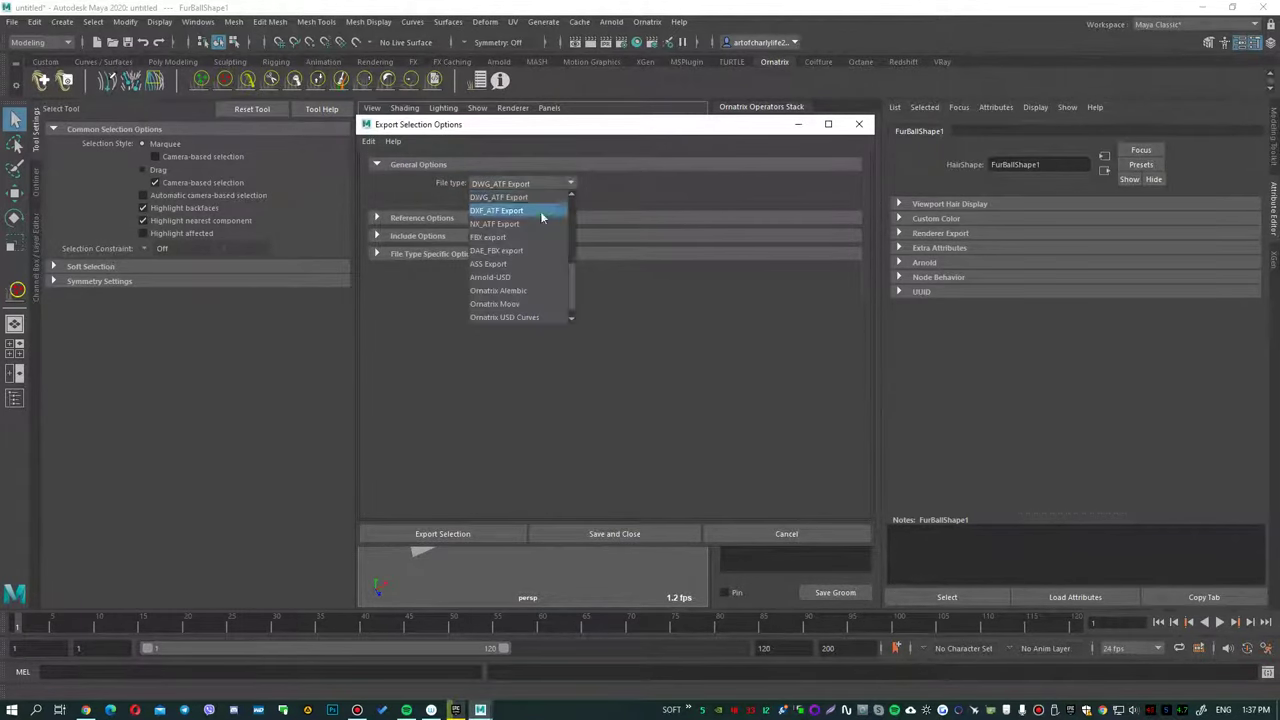
left_click(512, 277)
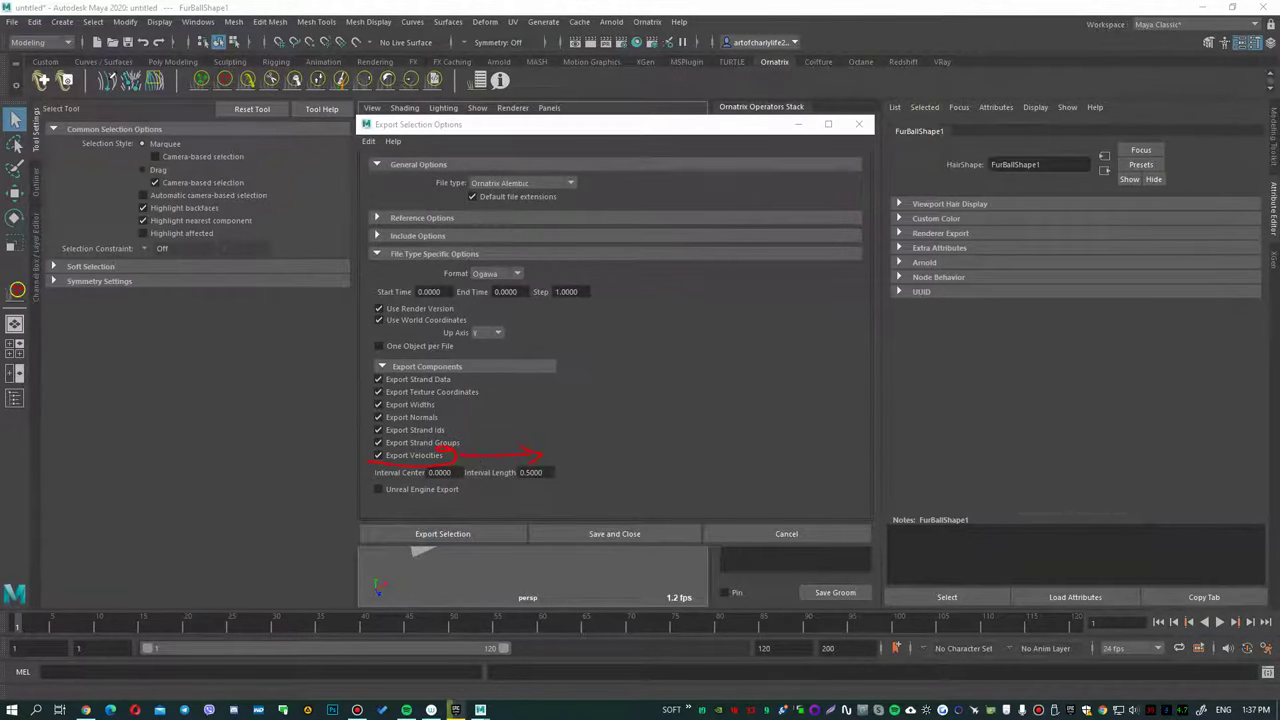
Step: Type the notes 'ave groups' and 'Maya =)' in the export options window
type("sav")
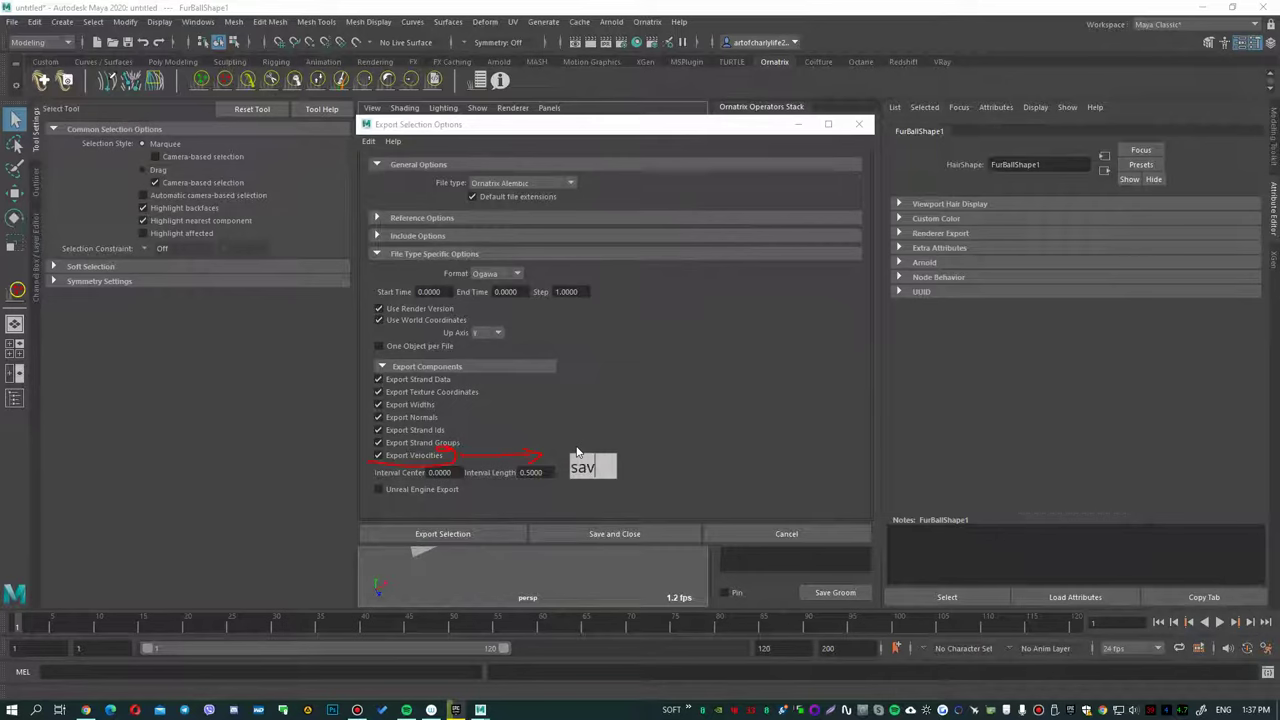
type("e groups")
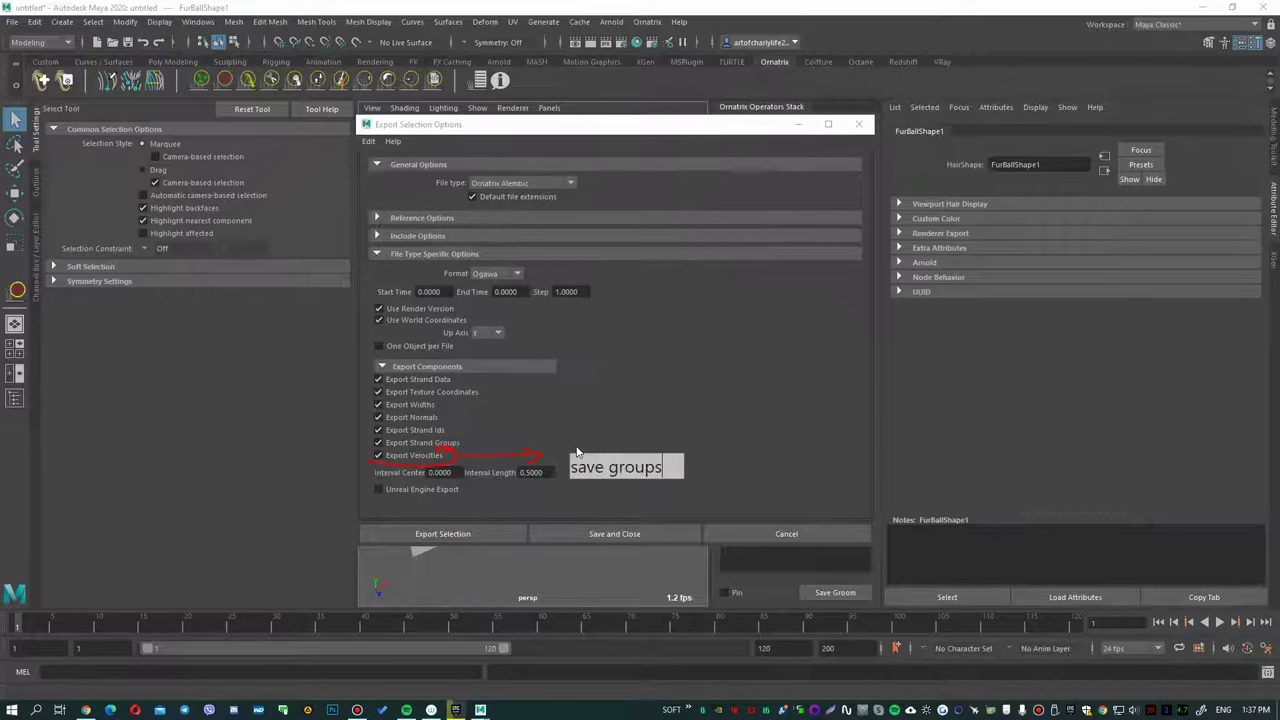
left_click(558, 421)
key("Escape")
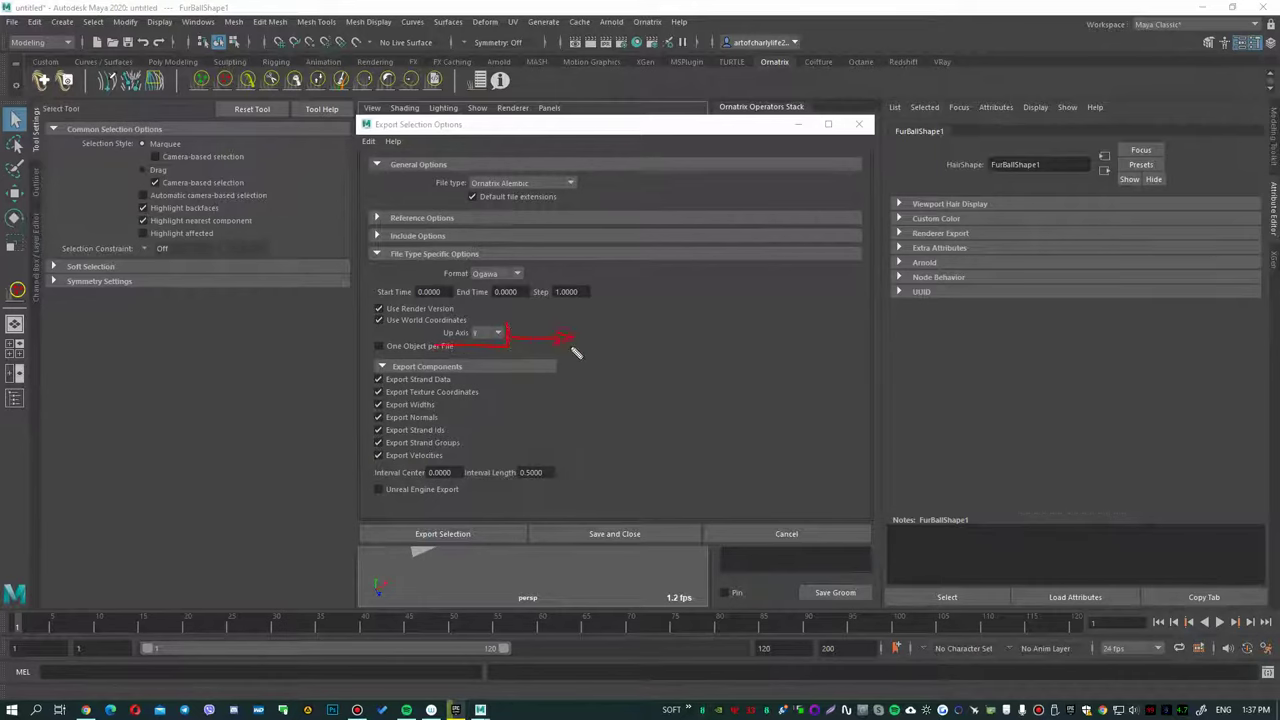
left_click_drag(590, 348, 598, 334)
left_click(637, 350)
type("Maya")
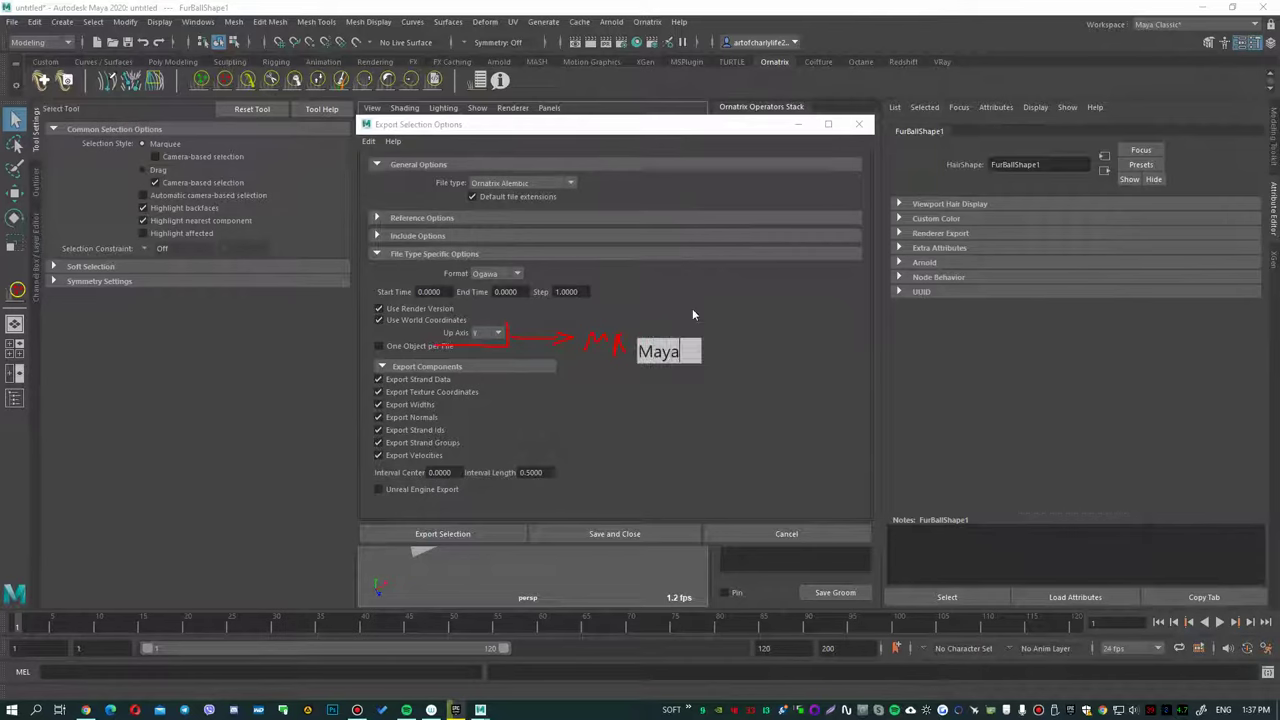
type(" =)")
key("BackSpace")
key("Escape")
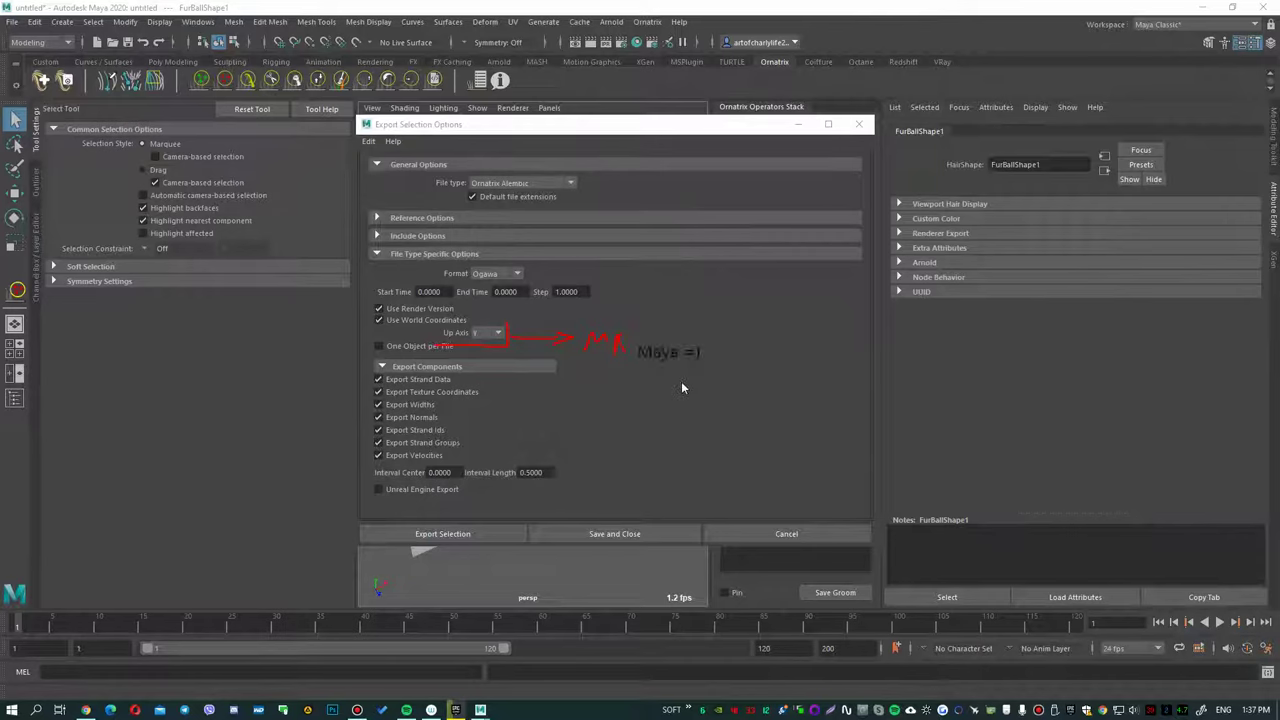
Step: Set Up Axis to Z, add the note '3ds max, c4d =)', and export as 3dsmax_c4d_.abc
left_click(485, 332)
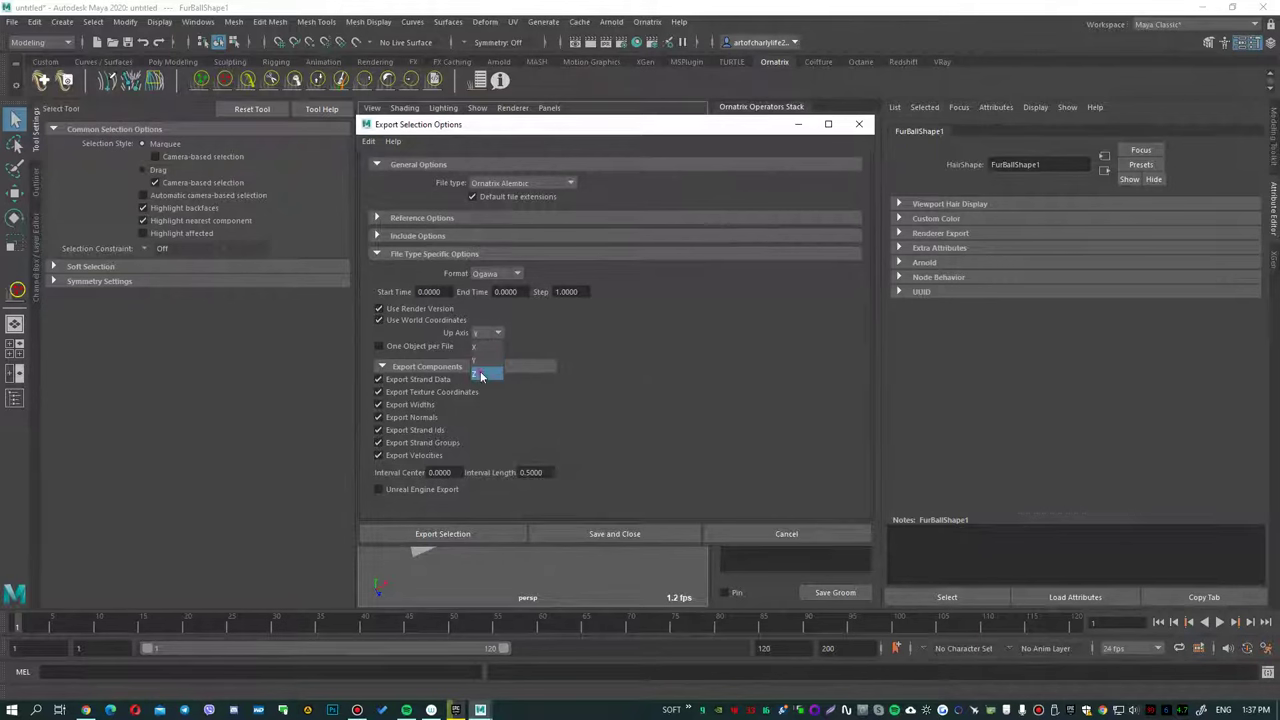
left_click(478, 373)
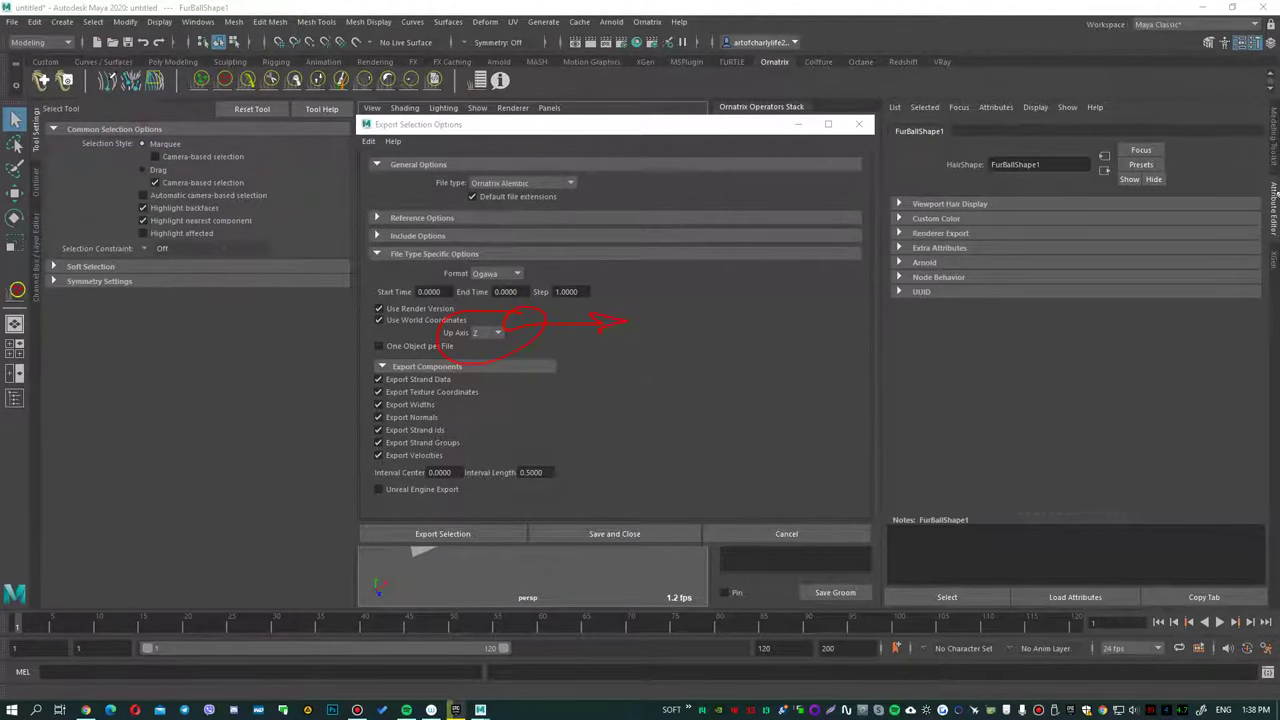
left_click(665, 345)
type("3")
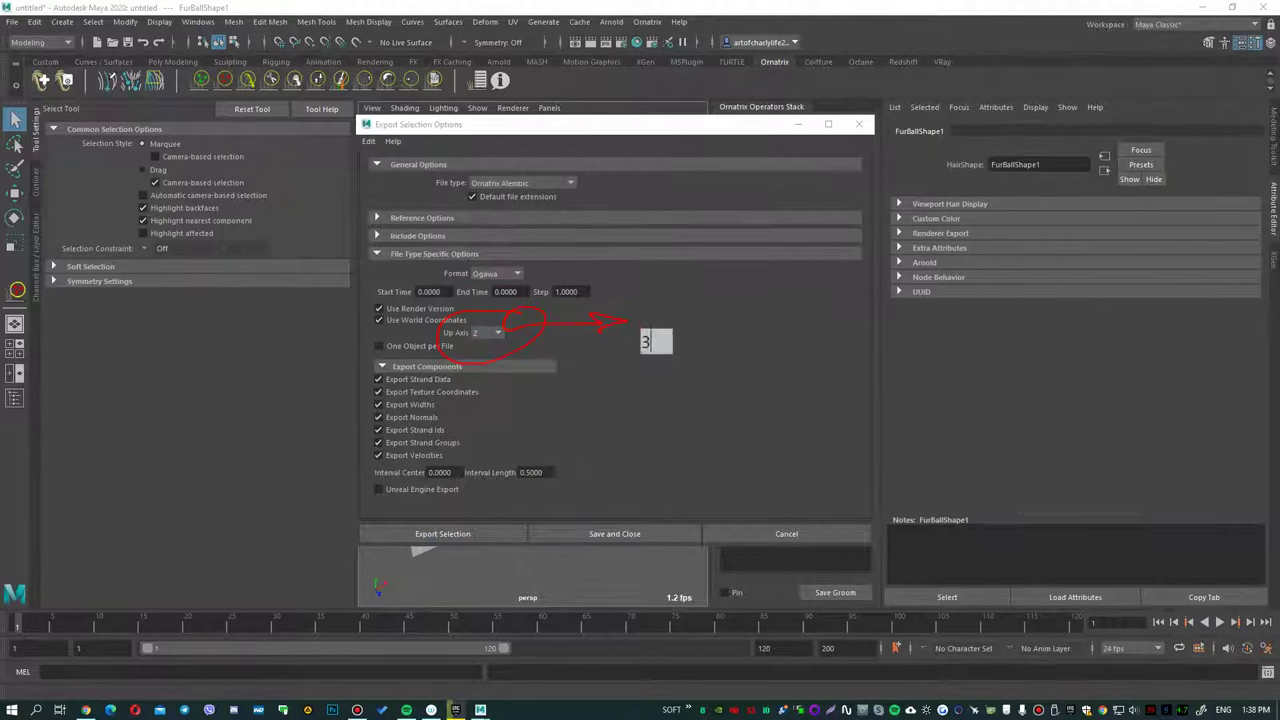
type("ds max, c")
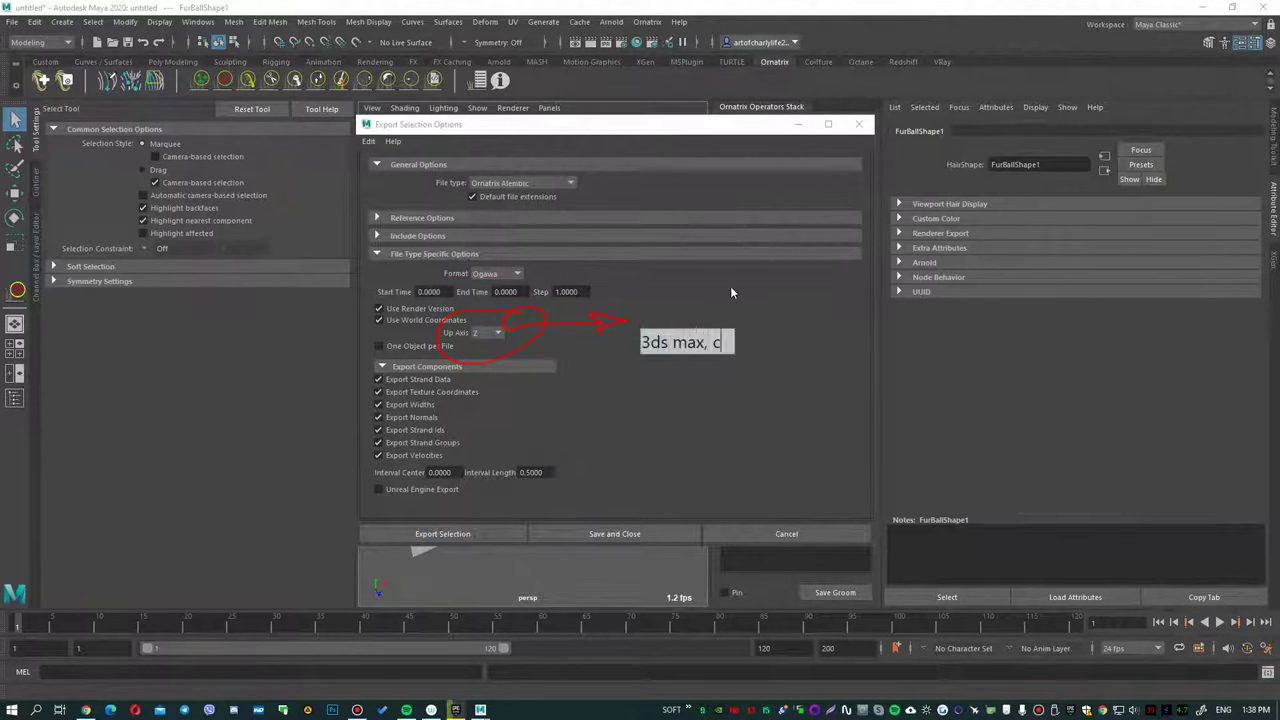
type("4d =)")
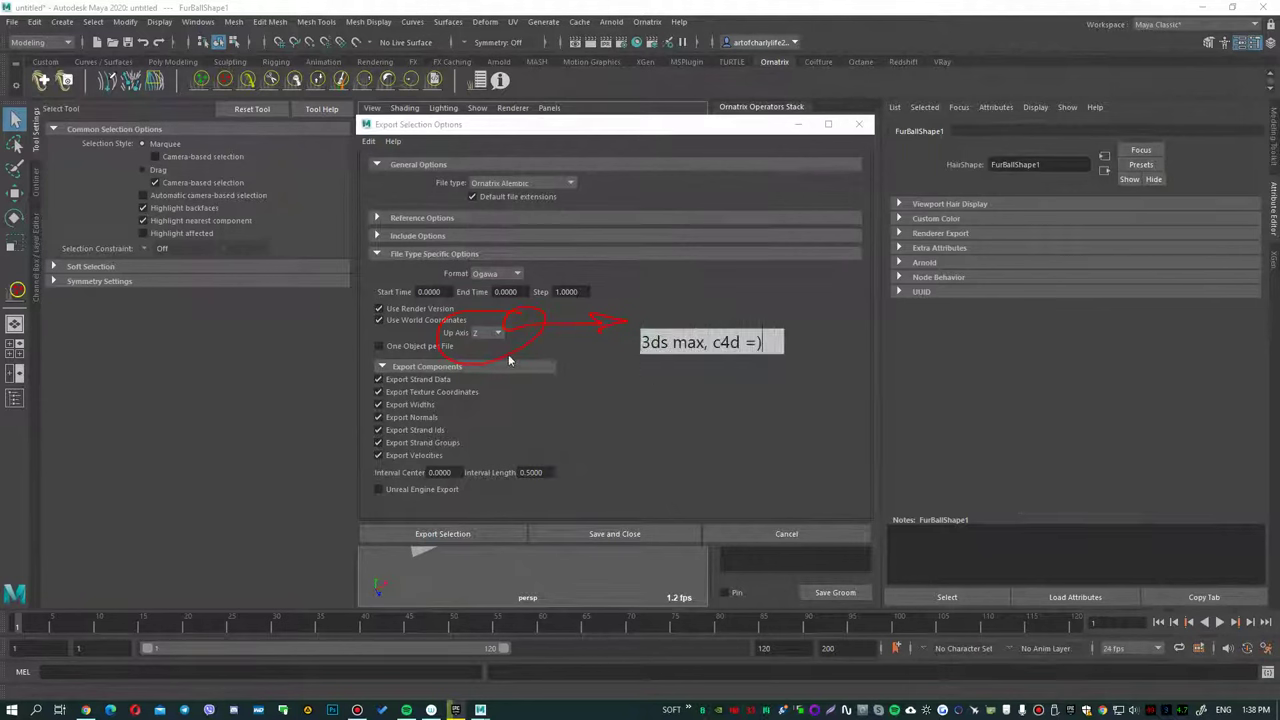
key("Escape")
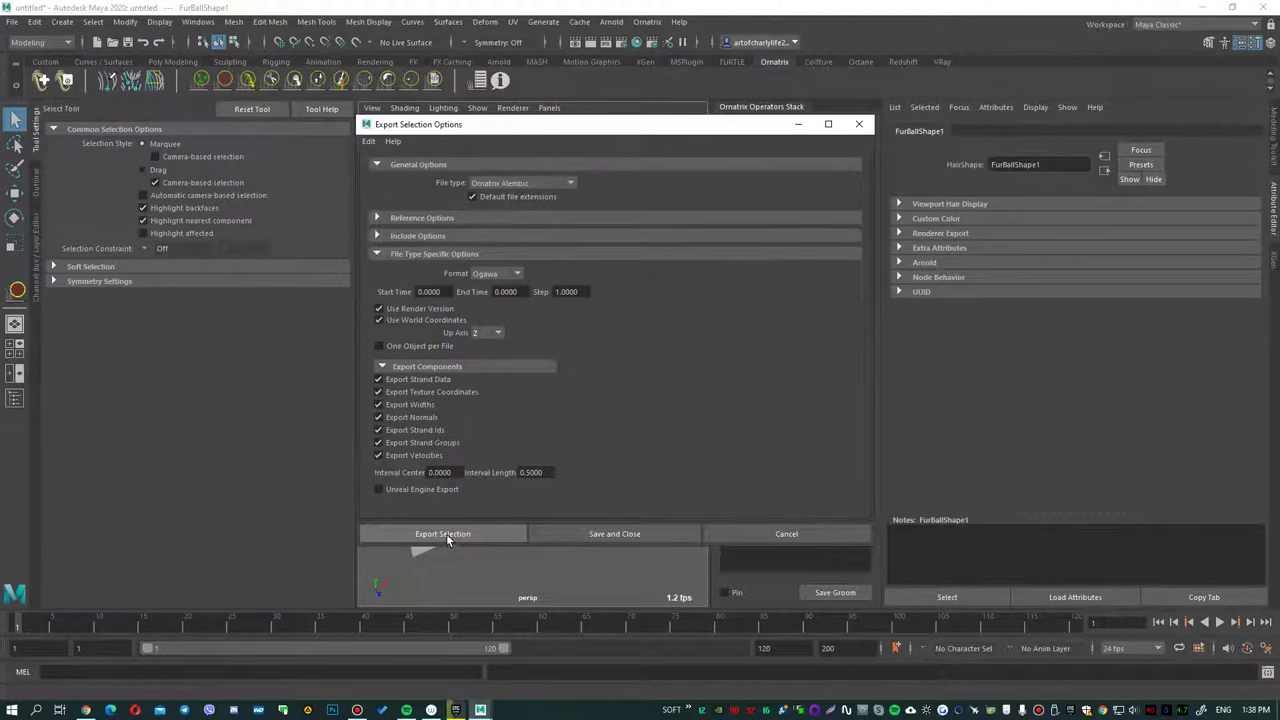
left_click(447, 535)
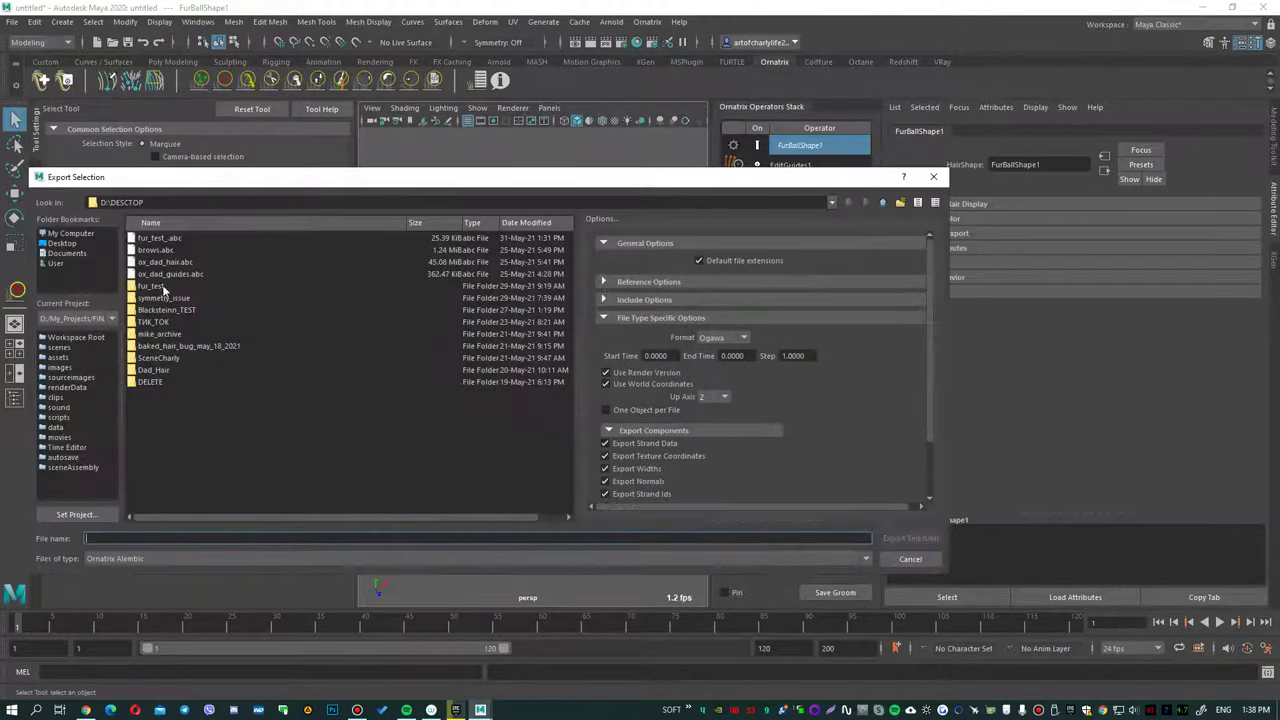
type("3ds")
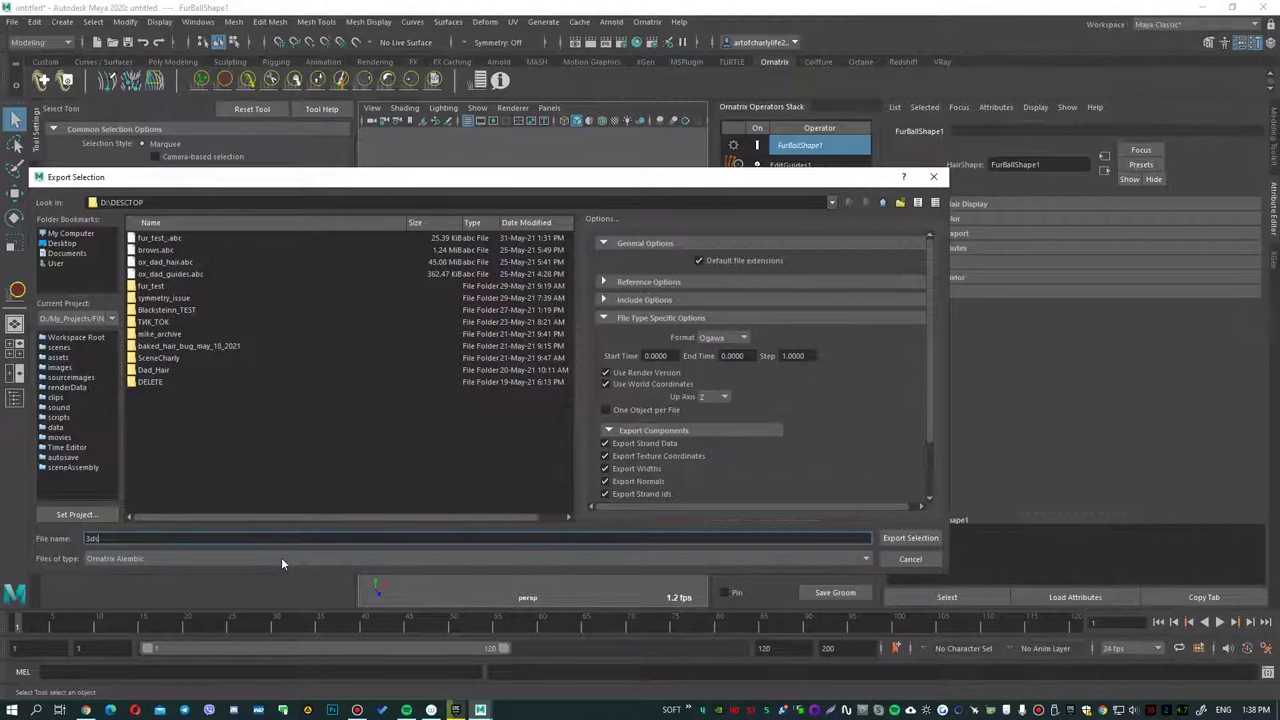
type("max_c4d_")
key("Return")
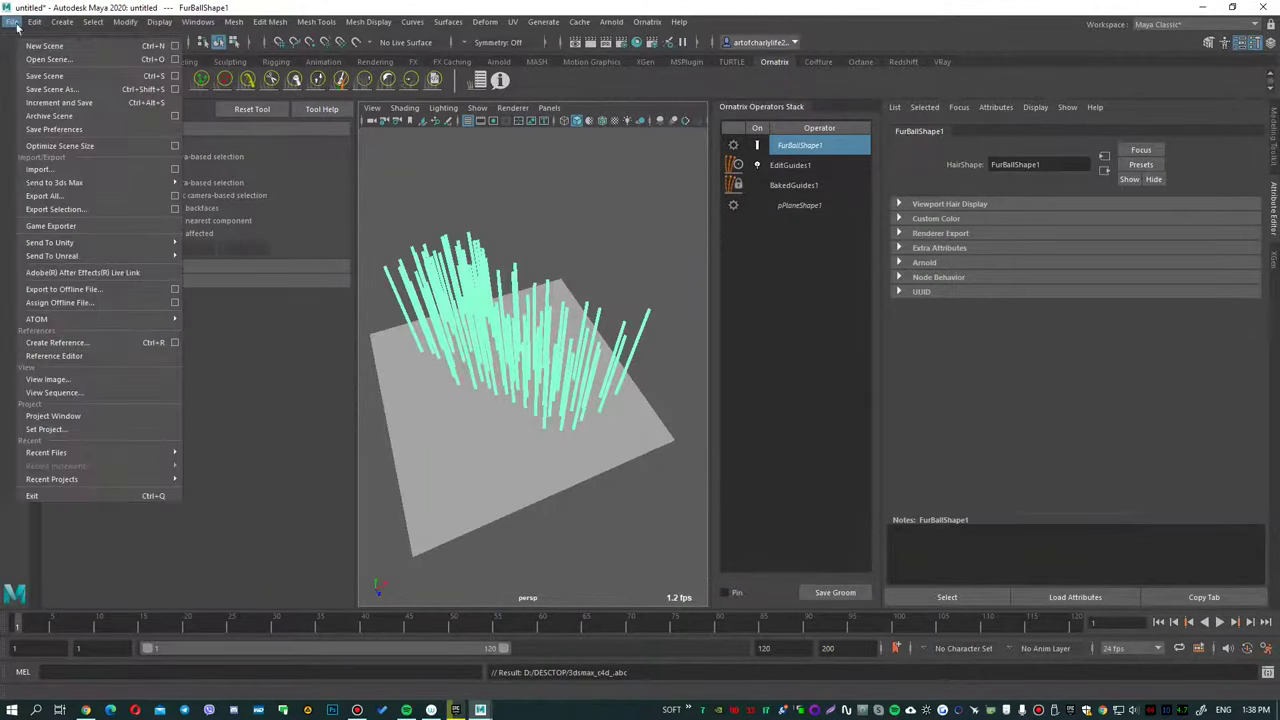
Step: Re-export the selected hair with Y as the up axis to a file named maya.abc
left_click(13, 22)
left_click(176, 210)
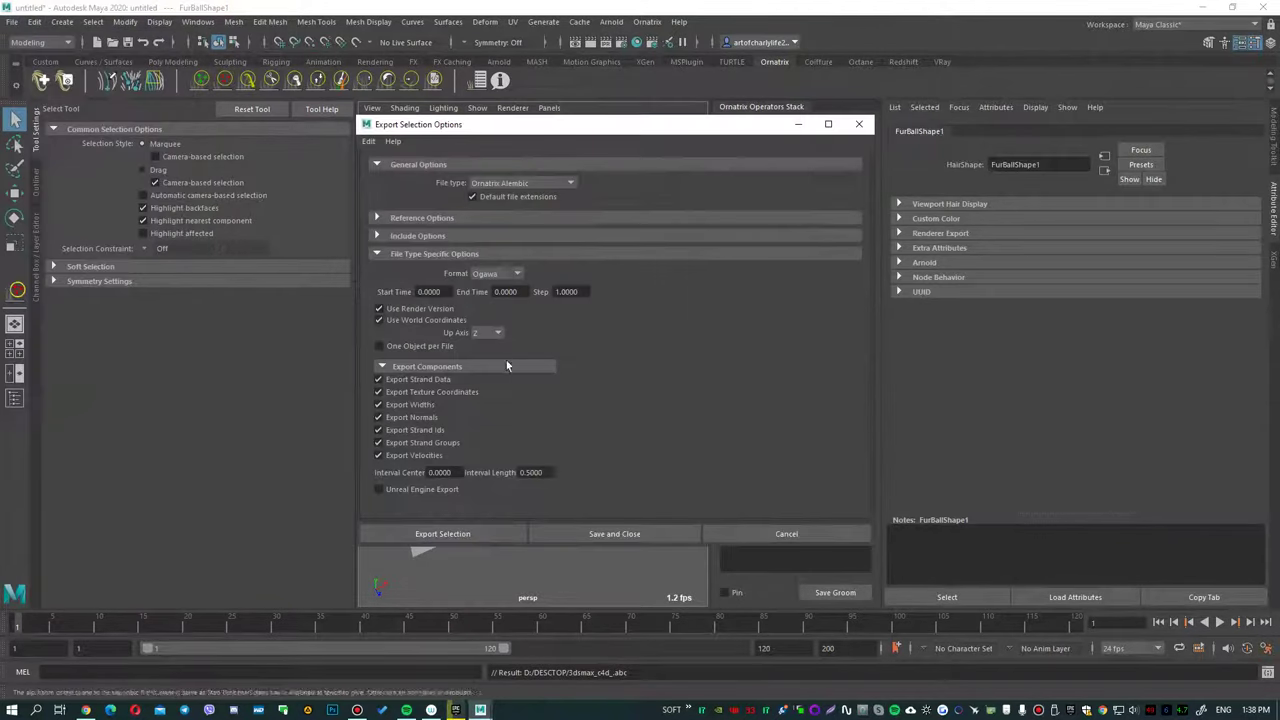
left_click(500, 333)
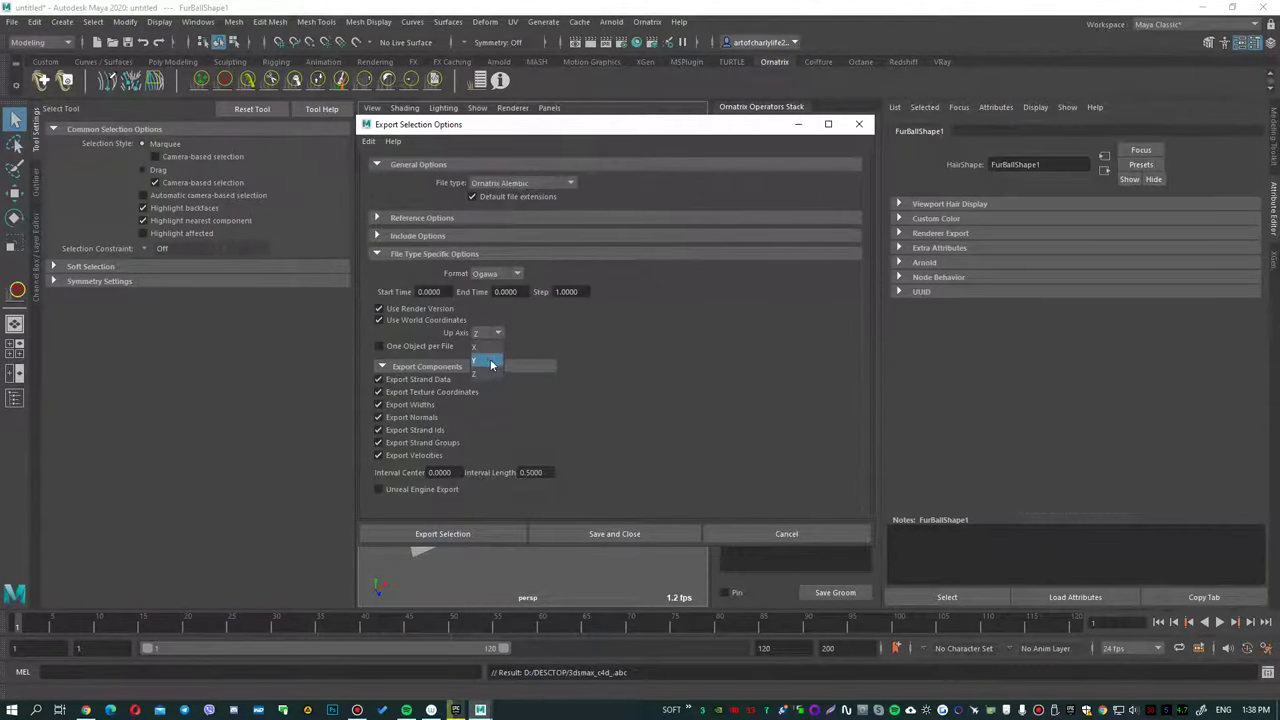
left_click(488, 360)
left_click(450, 533)
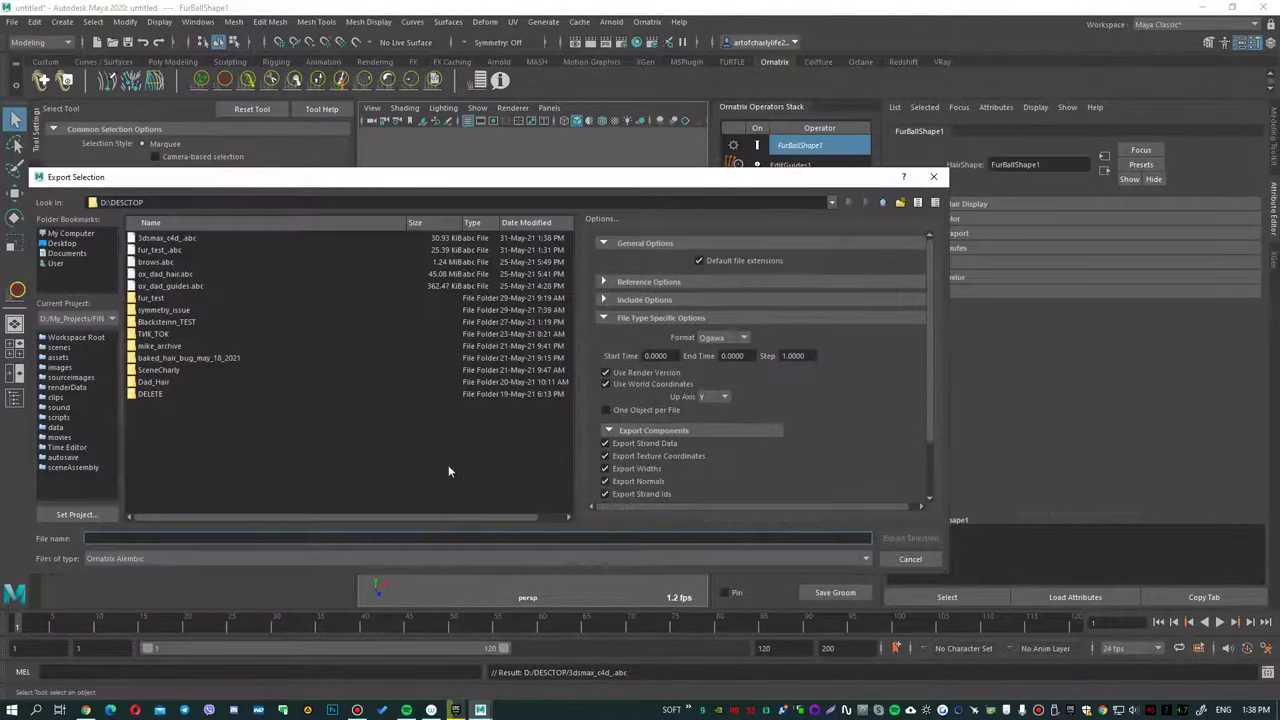
type("maya")
key("Return")
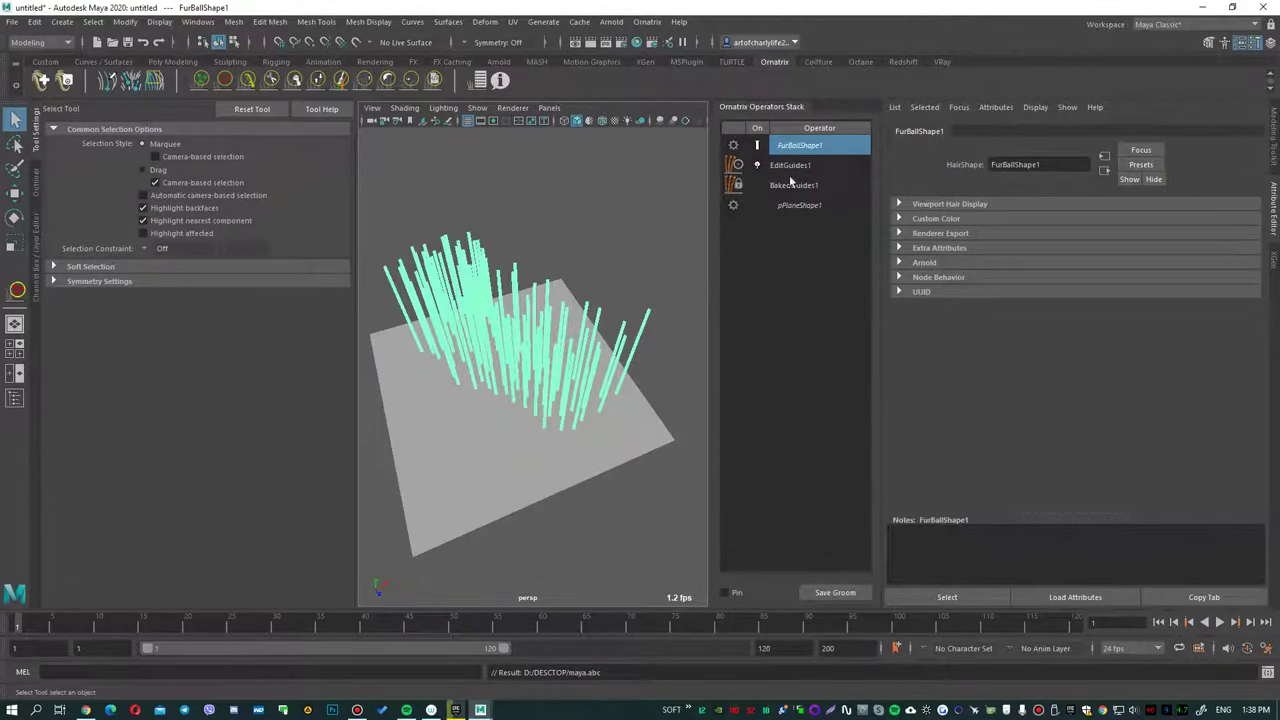
right_click(790, 180)
Step: Delete the original fur and import maya.abc from D:\DESCTOP
left_click(830, 165)
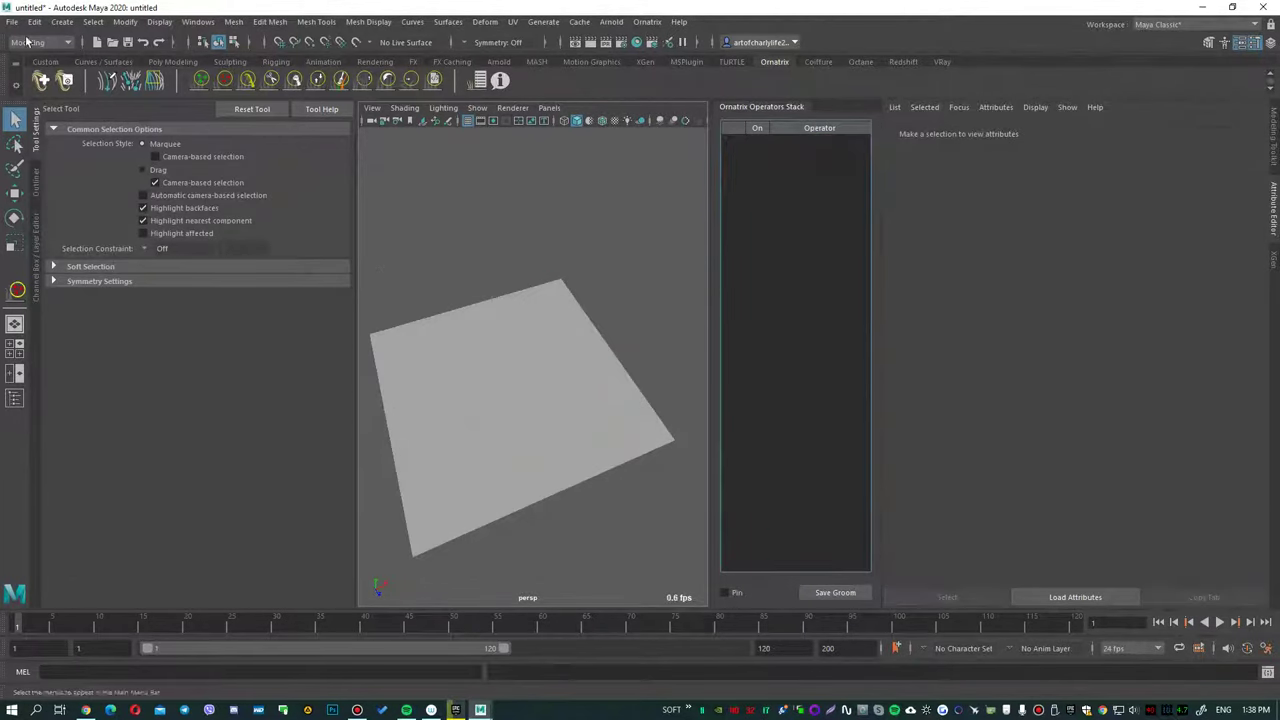
left_click(12, 21)
left_click(40, 169)
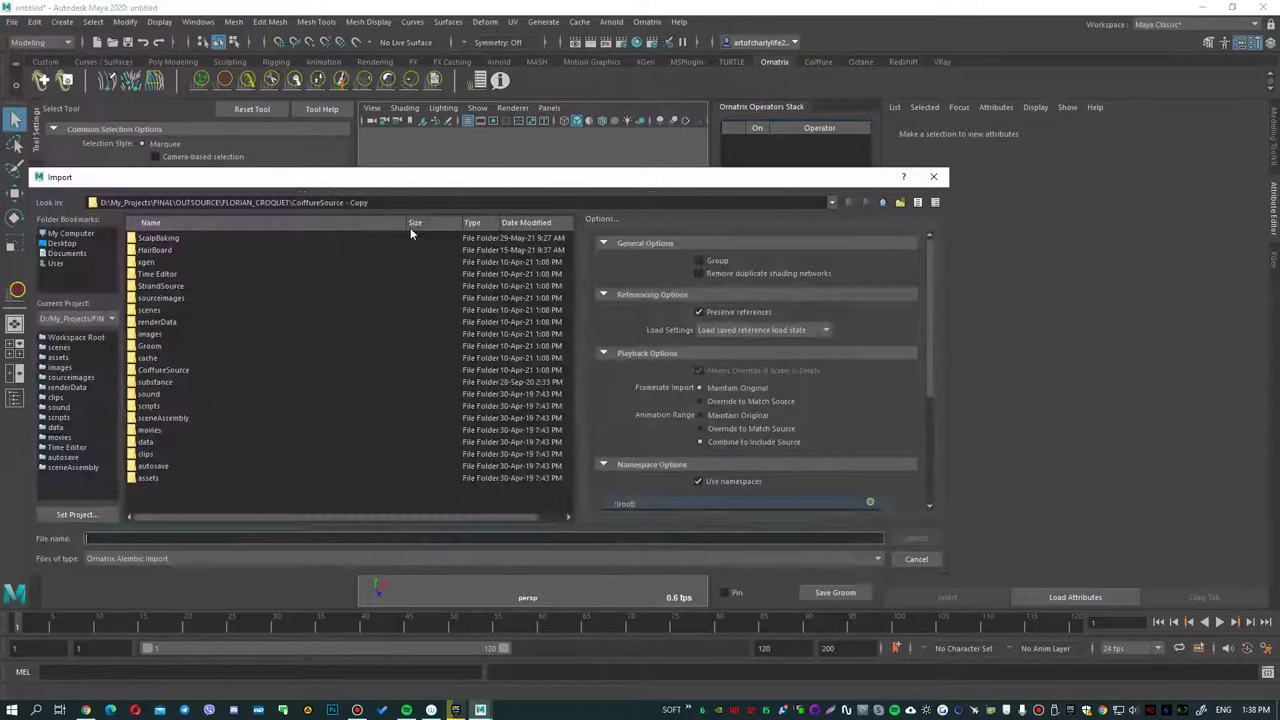
left_click(62, 243)
double_click(155, 238)
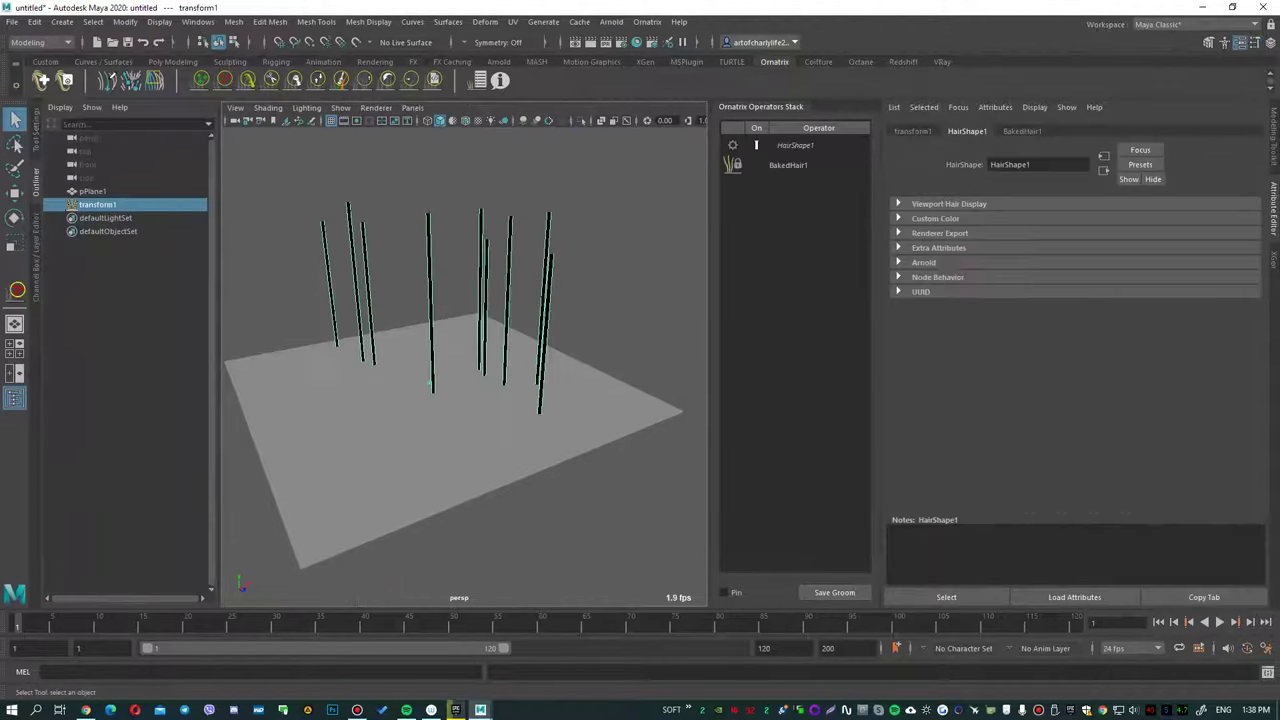
Step: Set the plane as the baked hair's distribution mesh and attach the strand roots to it
left_click(788, 165)
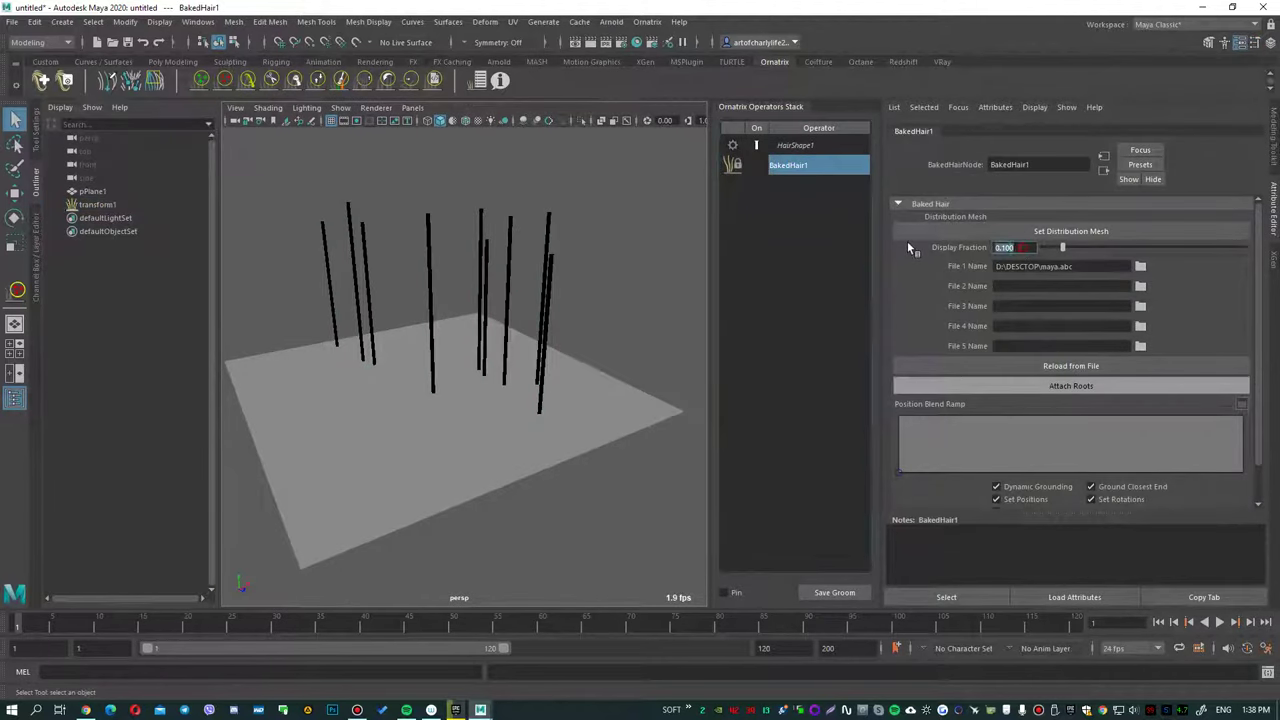
type("1.000")
left_click(1070, 231)
left_click(423, 467)
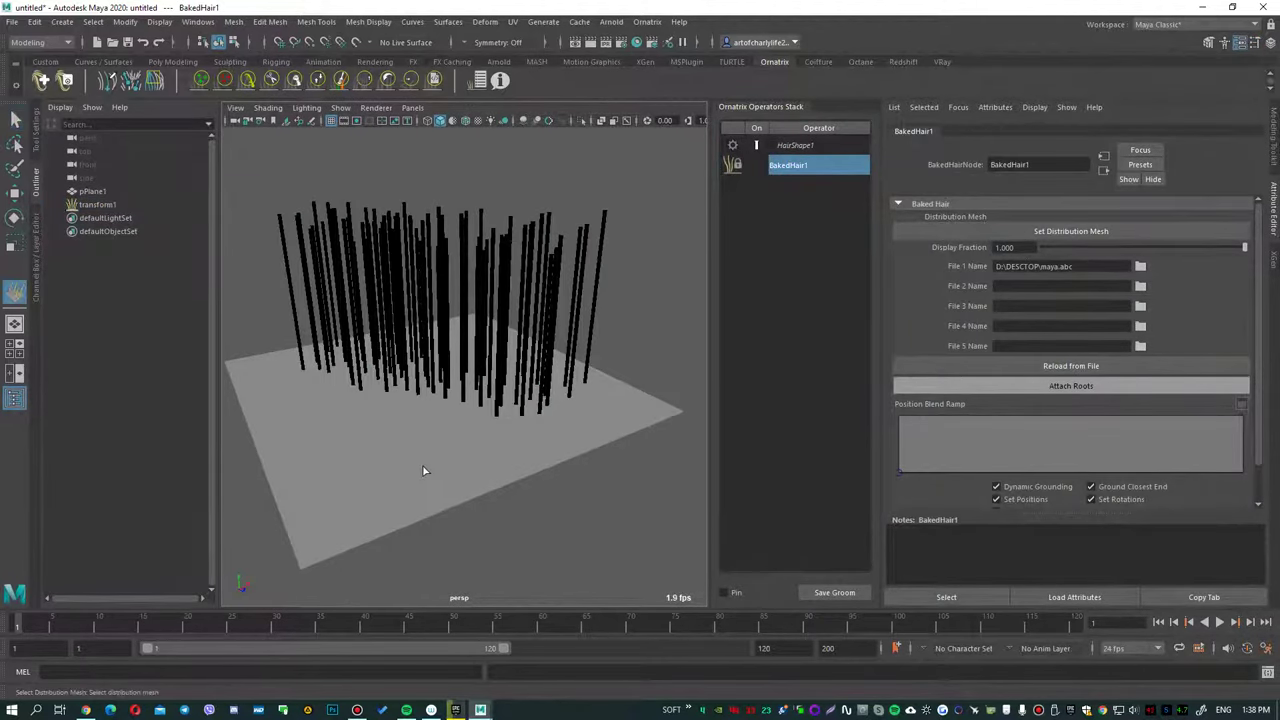
left_click(1083, 389)
left_click_drag(633, 351, 752, 137, "alt")
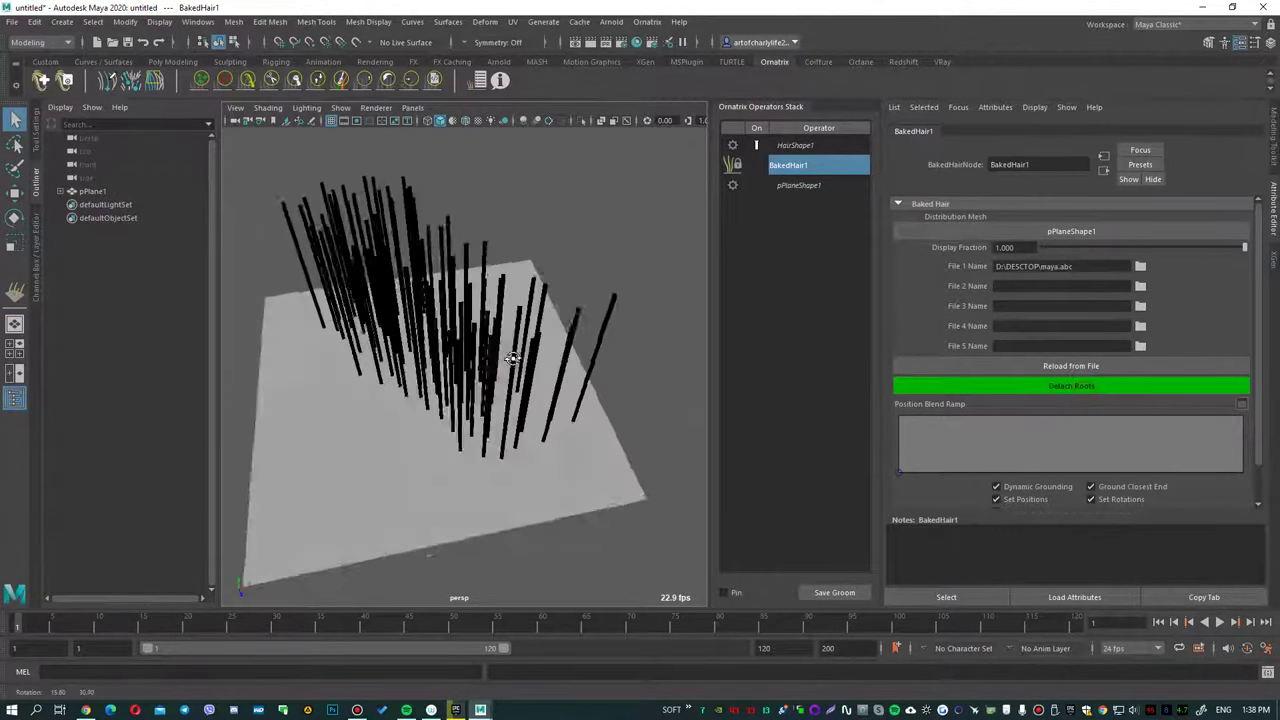
left_click(647, 21)
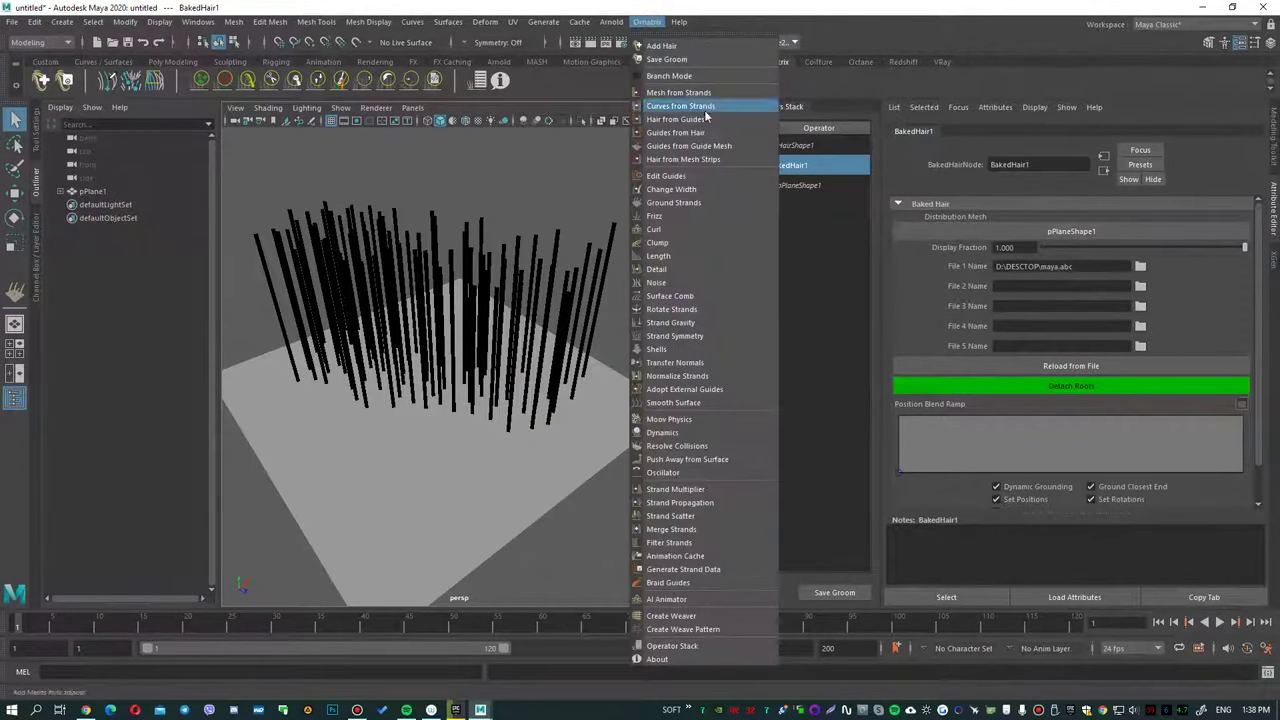
Step: Add Guides from Hair and Edit Guides operators and select the guide strands
left_click(710, 130)
left_click(647, 21)
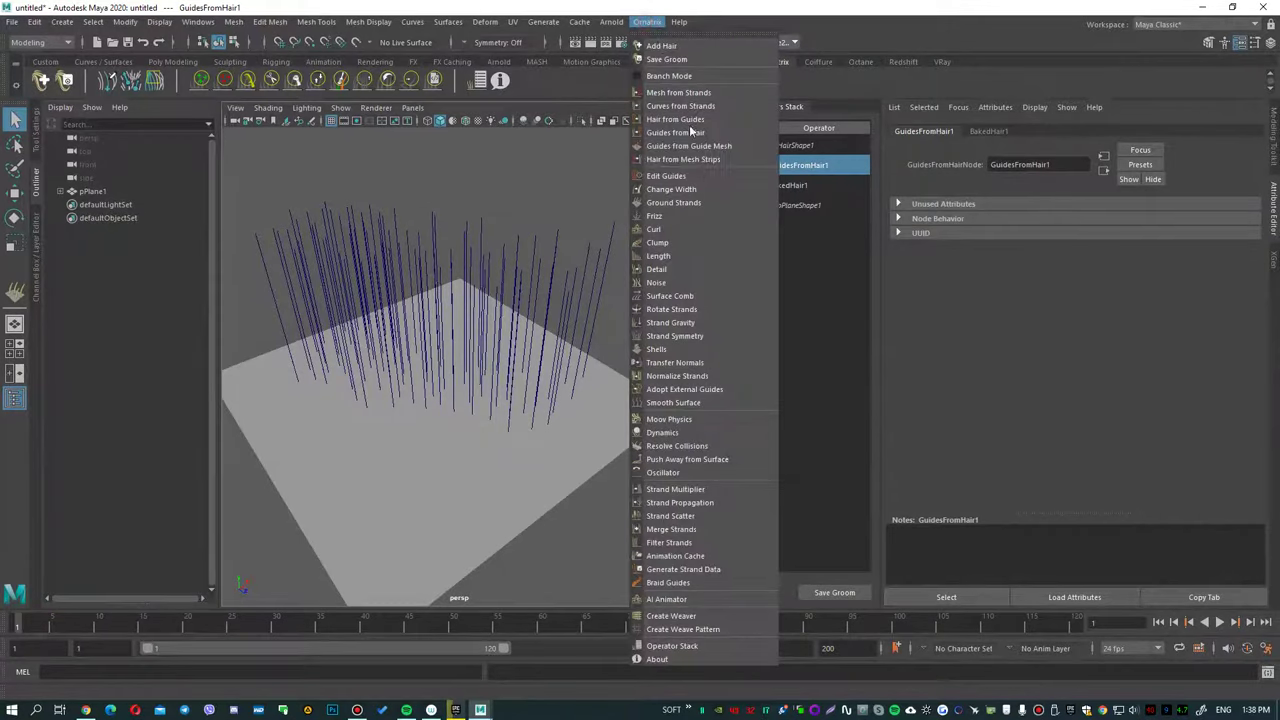
left_click(705, 176)
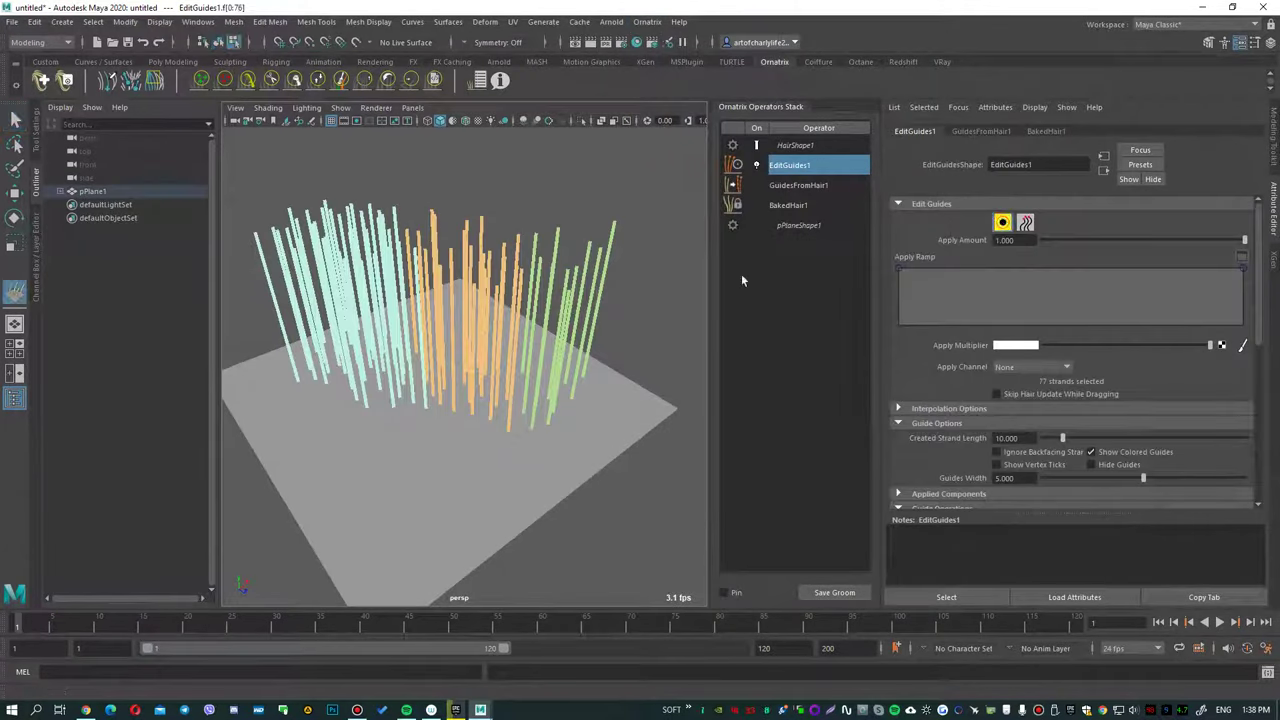
left_click_drag(620, 222, 603, 277)
scroll(992, 340, "down", 5)
scroll(968, 391, "down", 5)
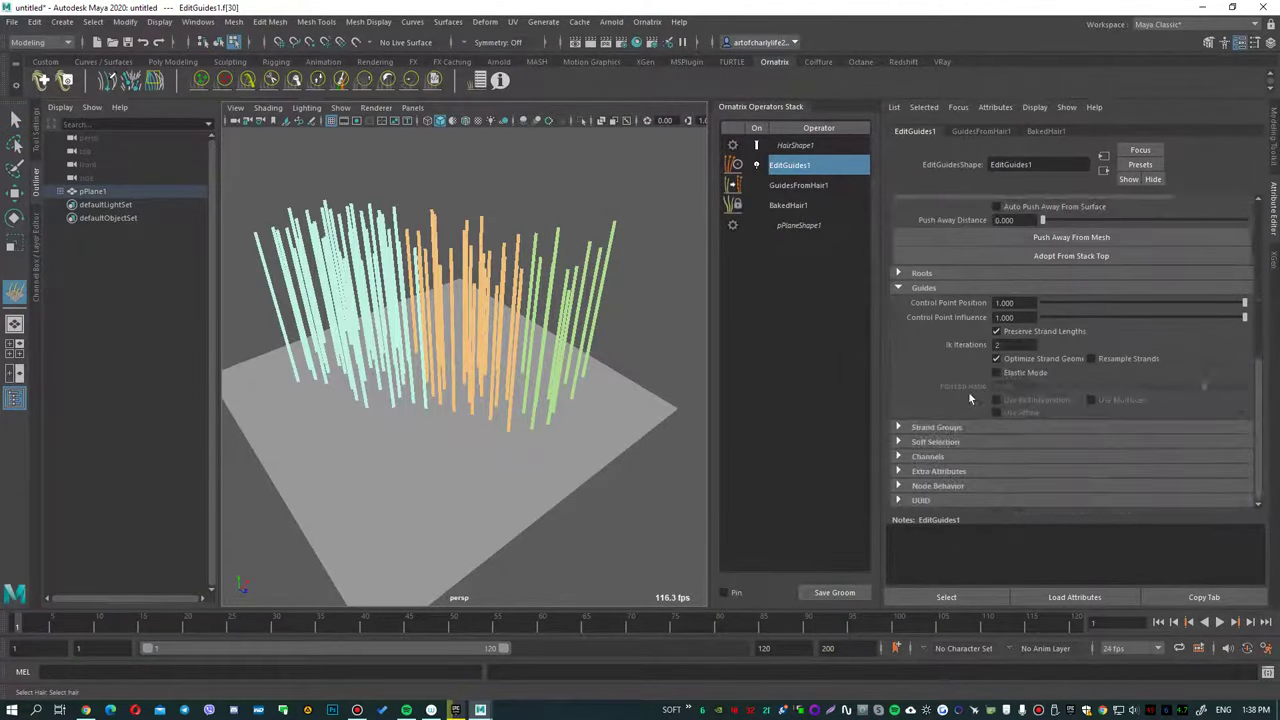
Step: Enable Select By Group and check the right, middle and left strand groups
left_click(954, 426)
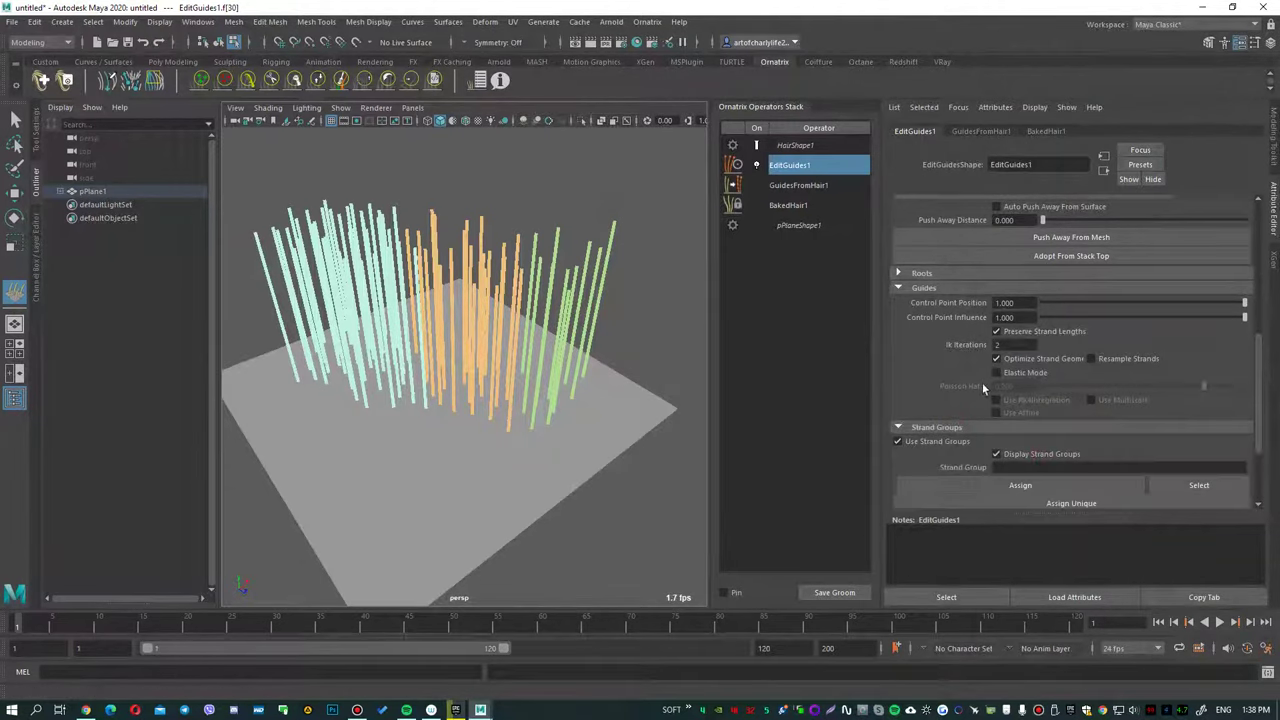
scroll(1000, 435, "down", 3)
left_click(996, 427)
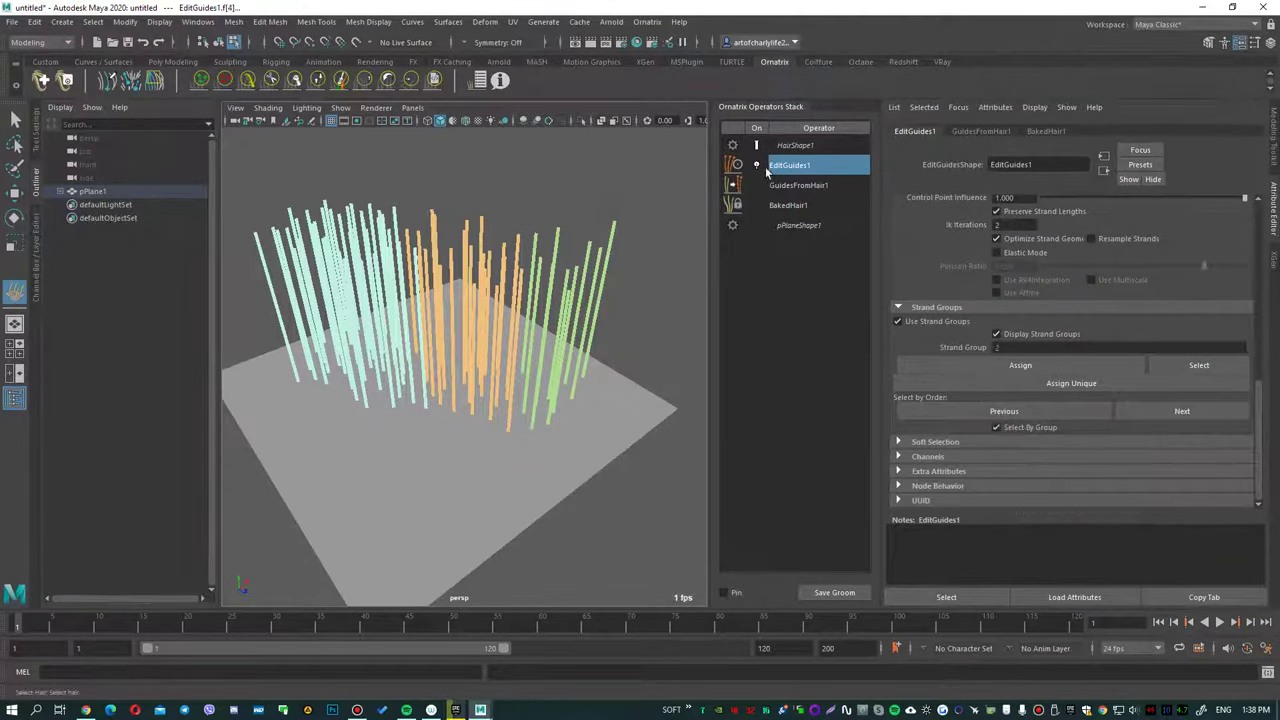
left_click(640, 263)
left_click(455, 311)
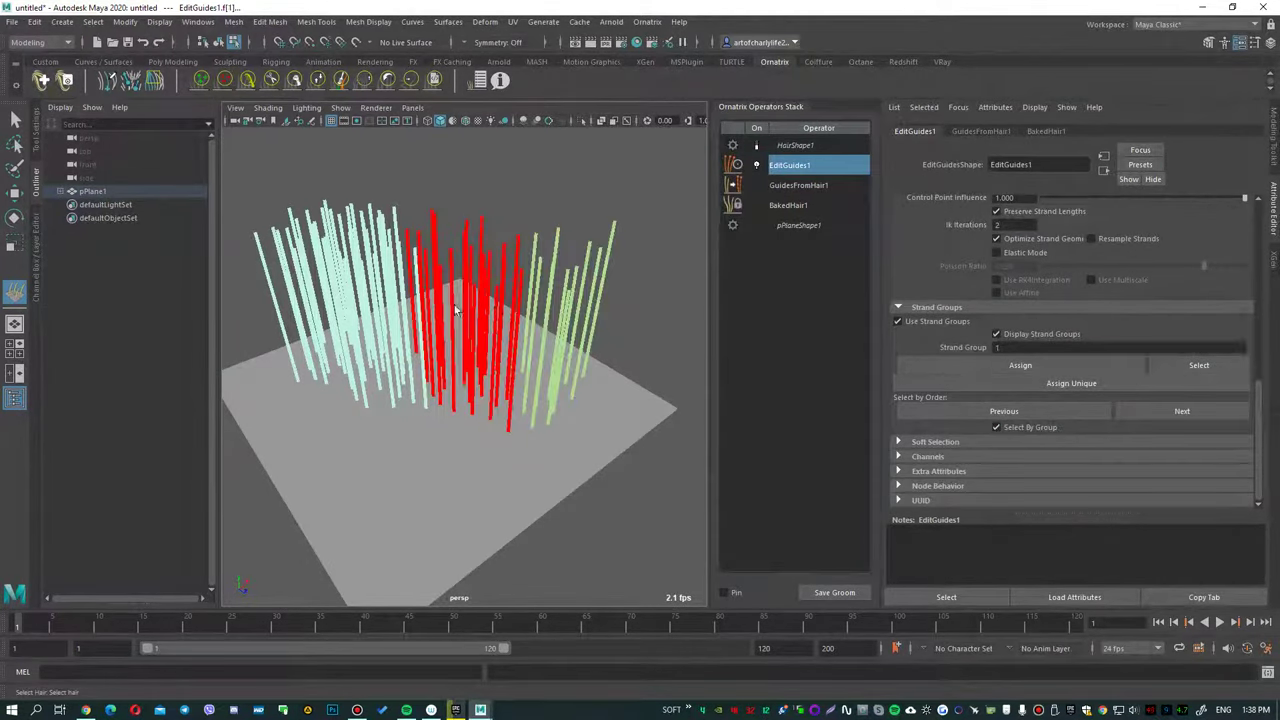
left_click(405, 302)
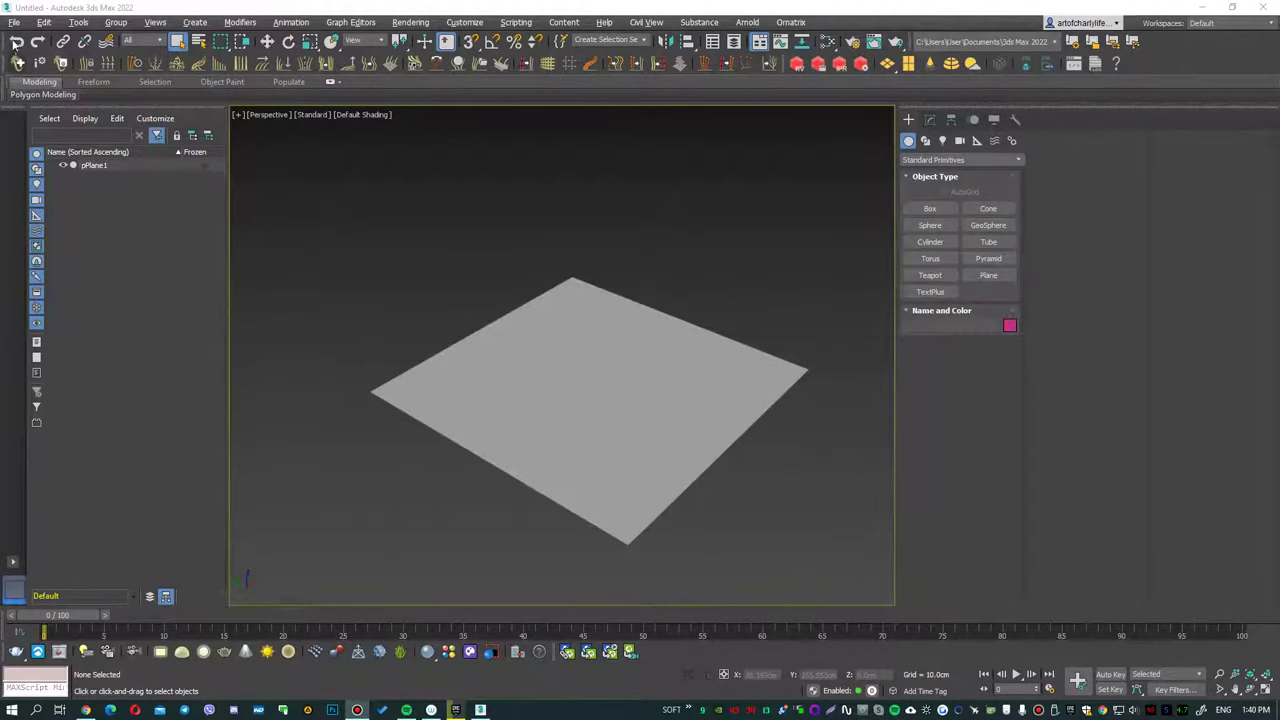
Step: Import 3dsmax_c4d_.abc as Ornatrix Alembic into 3ds Max and select Ox Baked Hair001
left_click(14, 22)
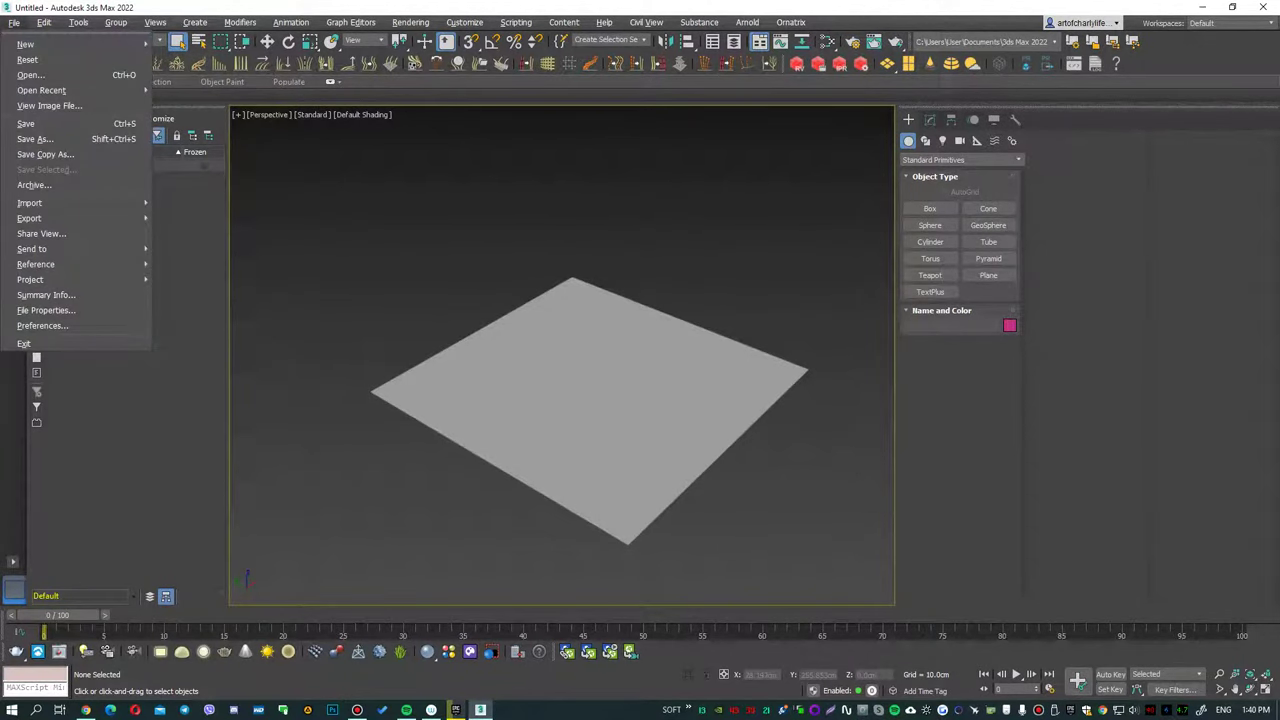
left_click(14, 22)
key("Escape")
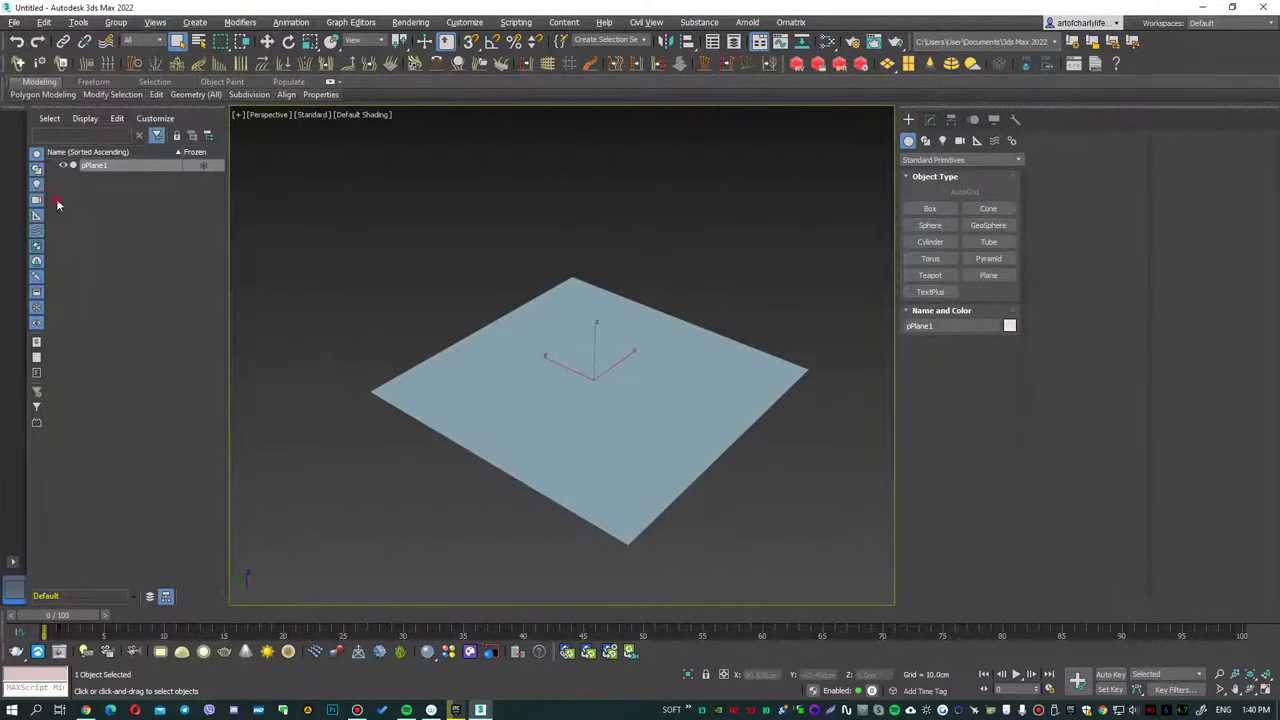
left_click(57, 204)
left_click(14, 22)
left_click(373, 250)
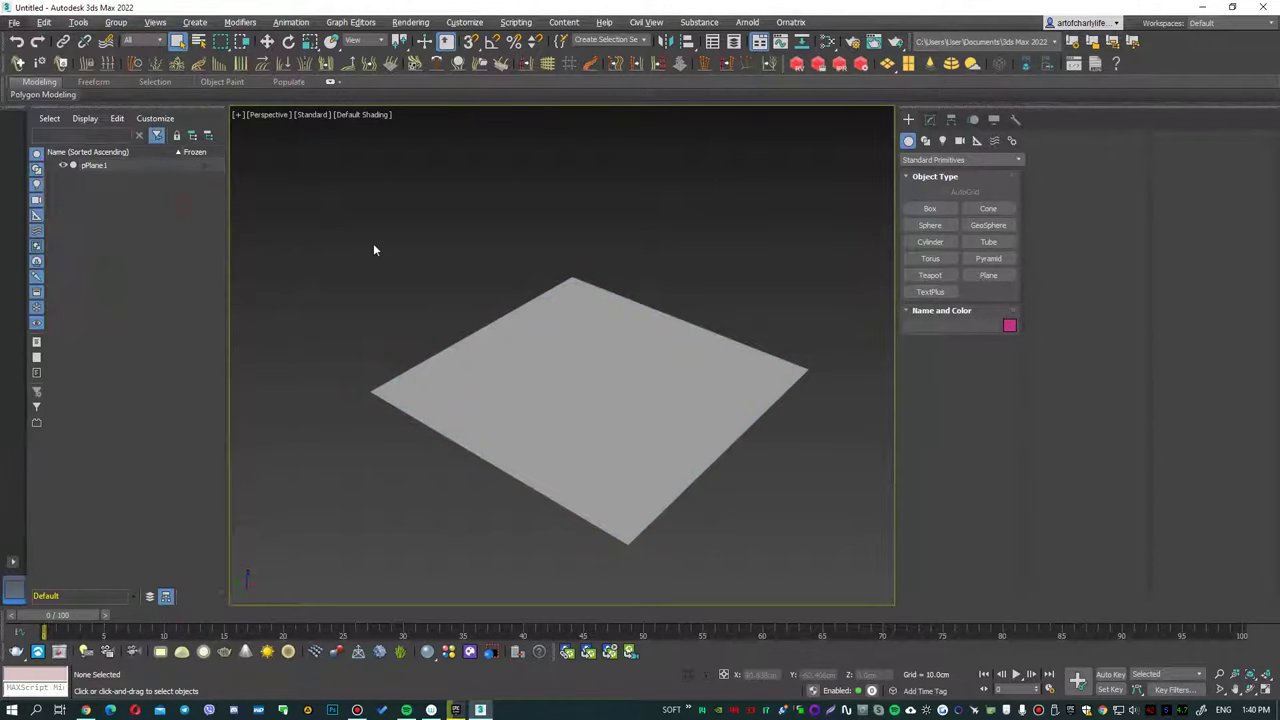
left_click(112, 232)
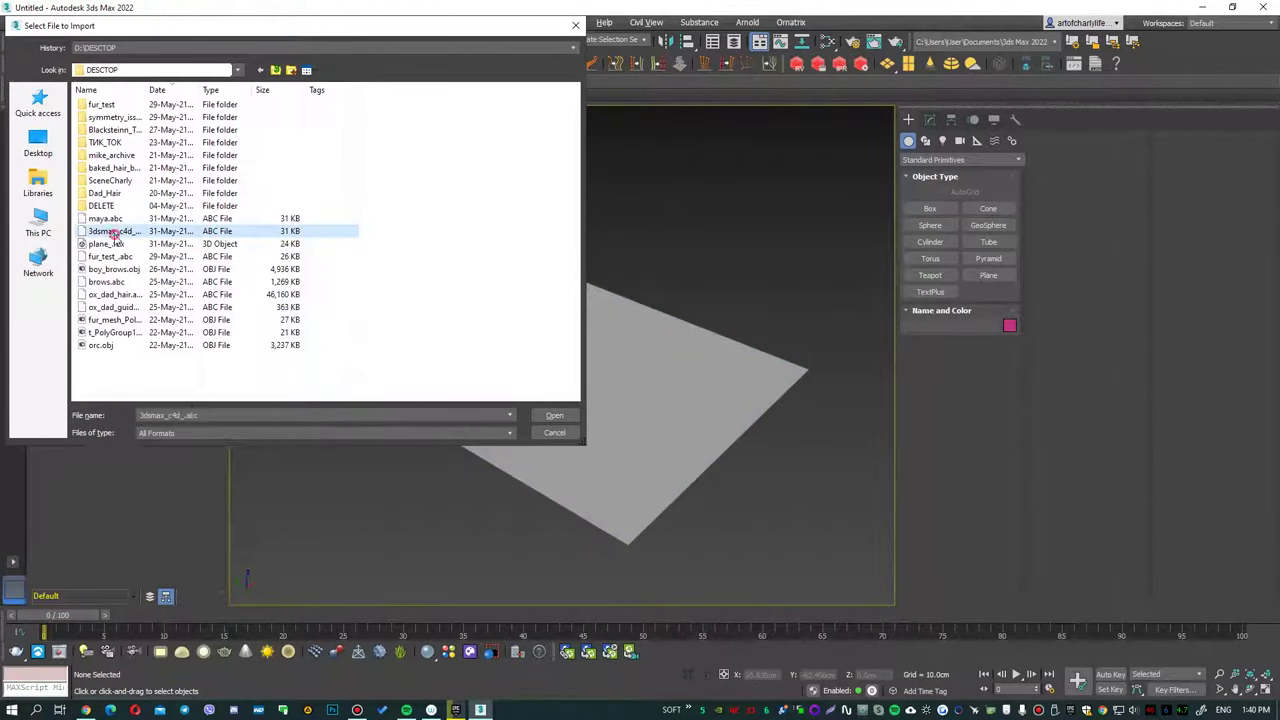
left_click(188, 434)
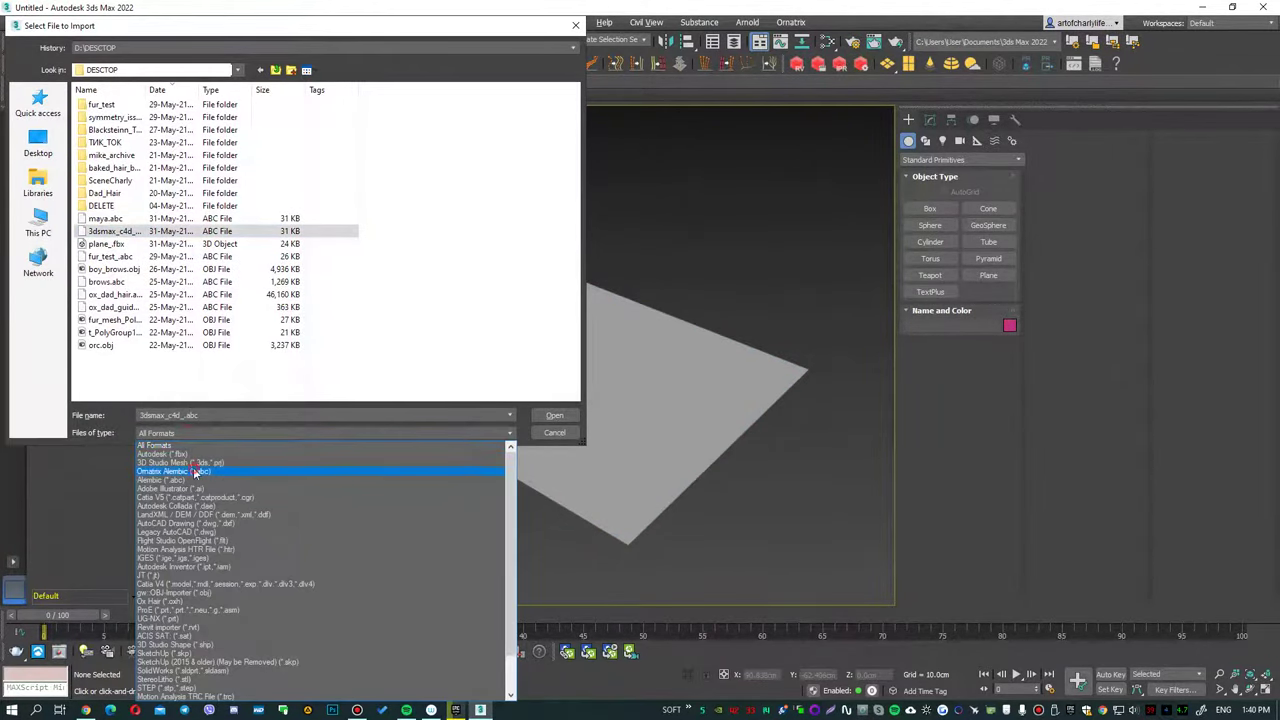
left_click(196, 472)
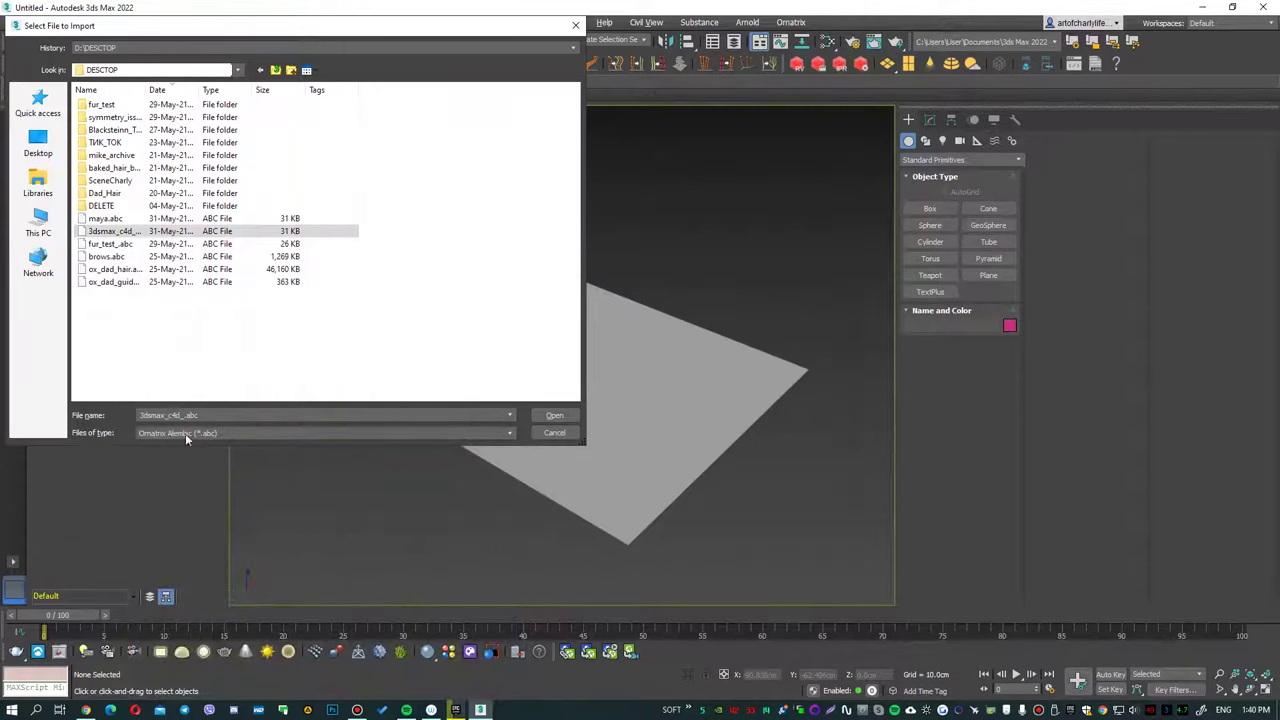
double_click(125, 231)
left_click(110, 165)
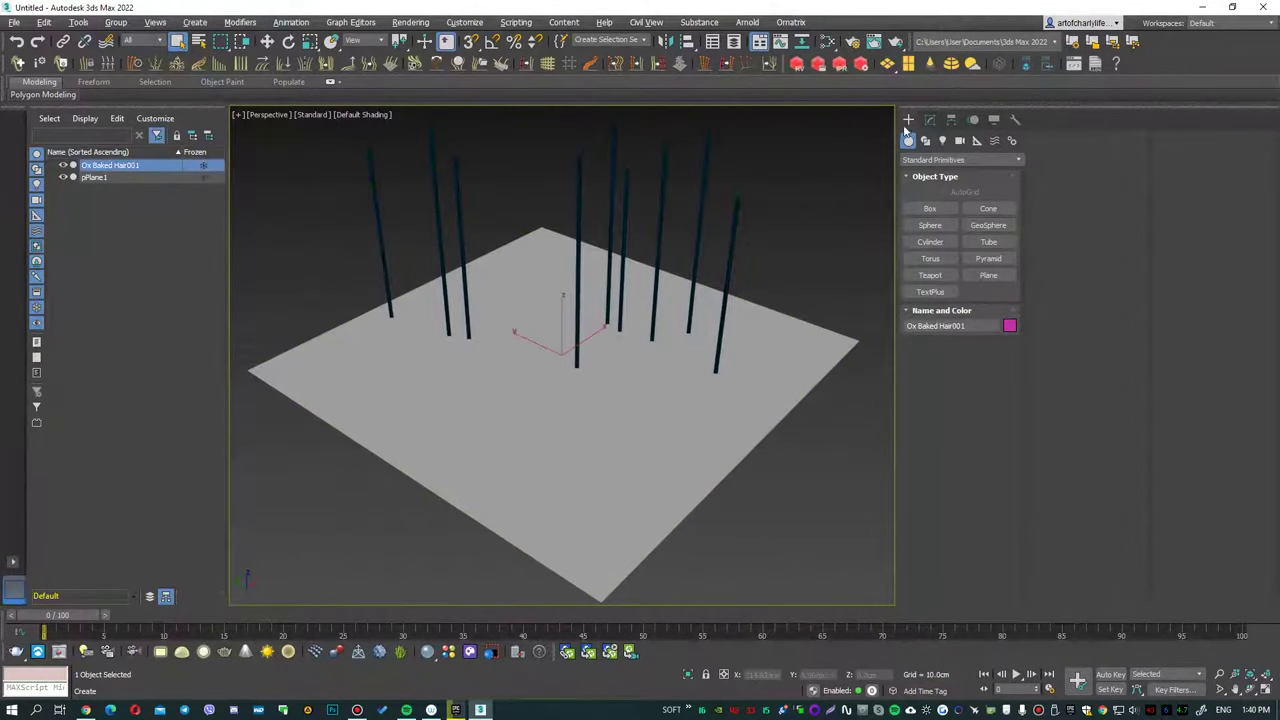
Step: Set the baked hair's Viewport % to 100 to show all strands
left_click(930, 119)
scroll(970, 512, "down", 3)
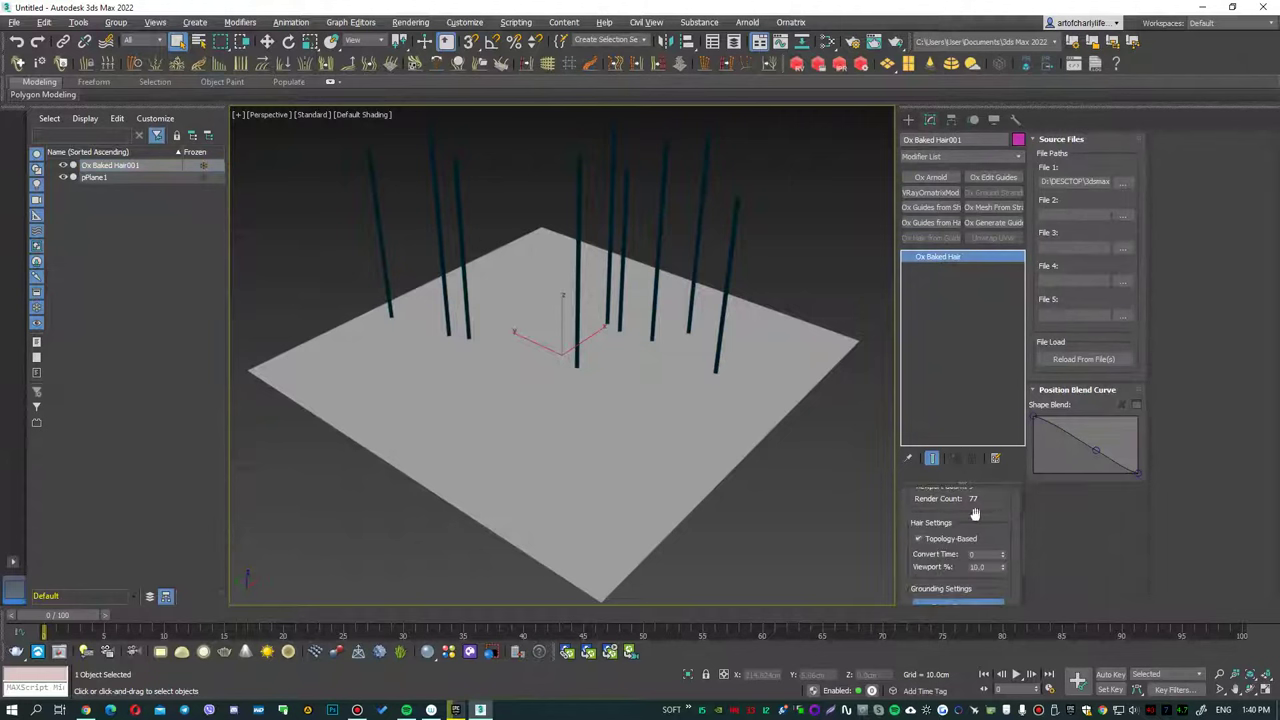
double_click(978, 567)
type("100")
key("Return")
Step: Pick pPlane1 as the distribution surface and turn off Ground closest end
scroll(962, 560, "up", 2)
scroll(962, 560, "up", 1)
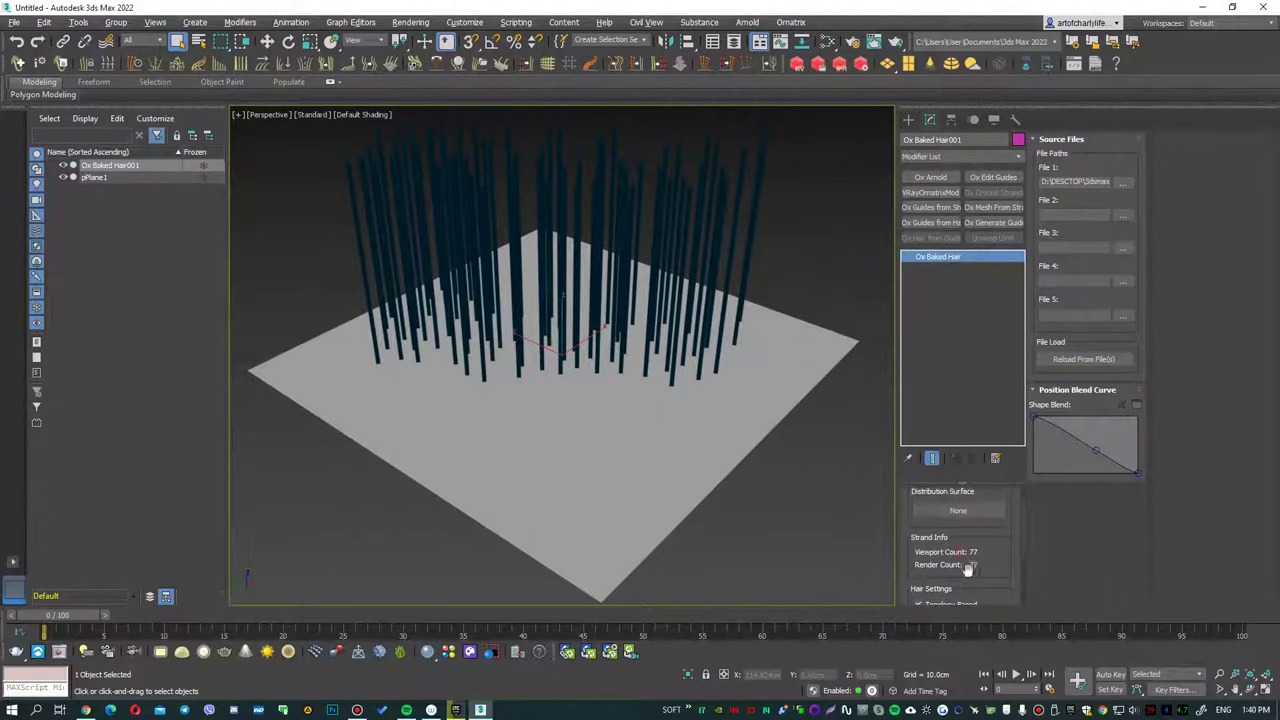
left_click(958, 510)
left_click(678, 491)
scroll(949, 534, "down", 2)
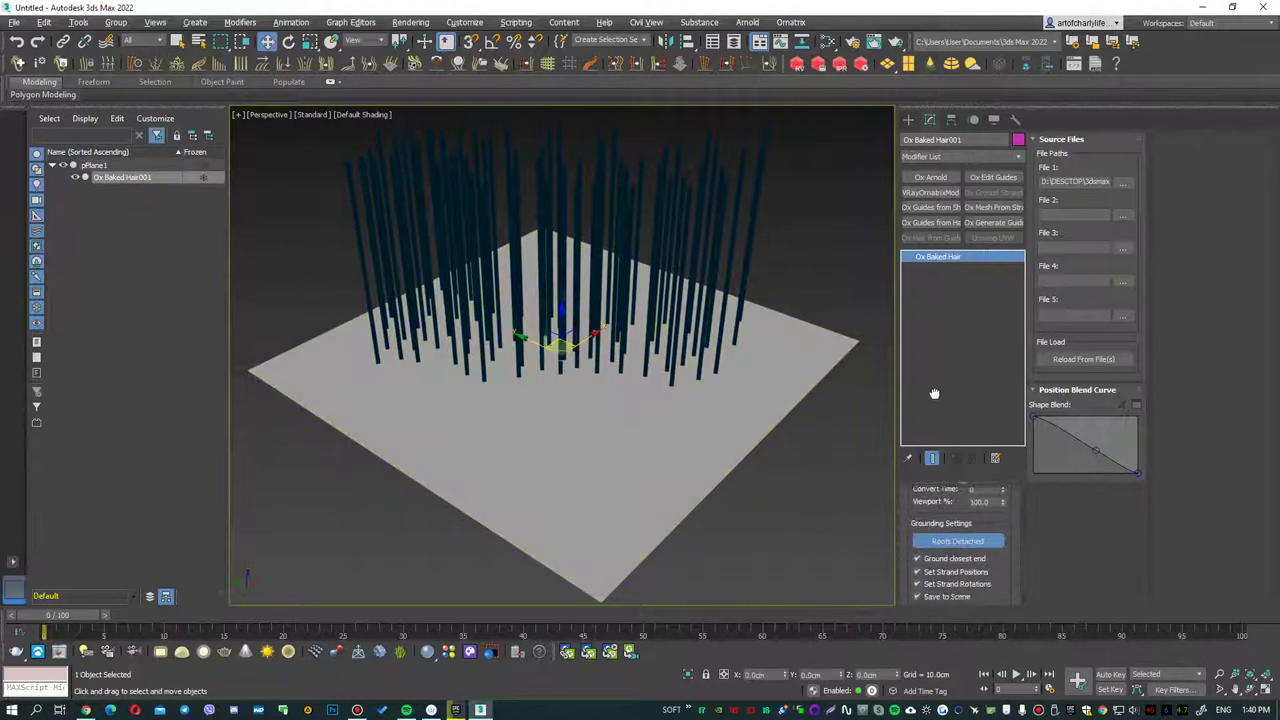
scroll(955, 534, "down", 1)
left_click(966, 531)
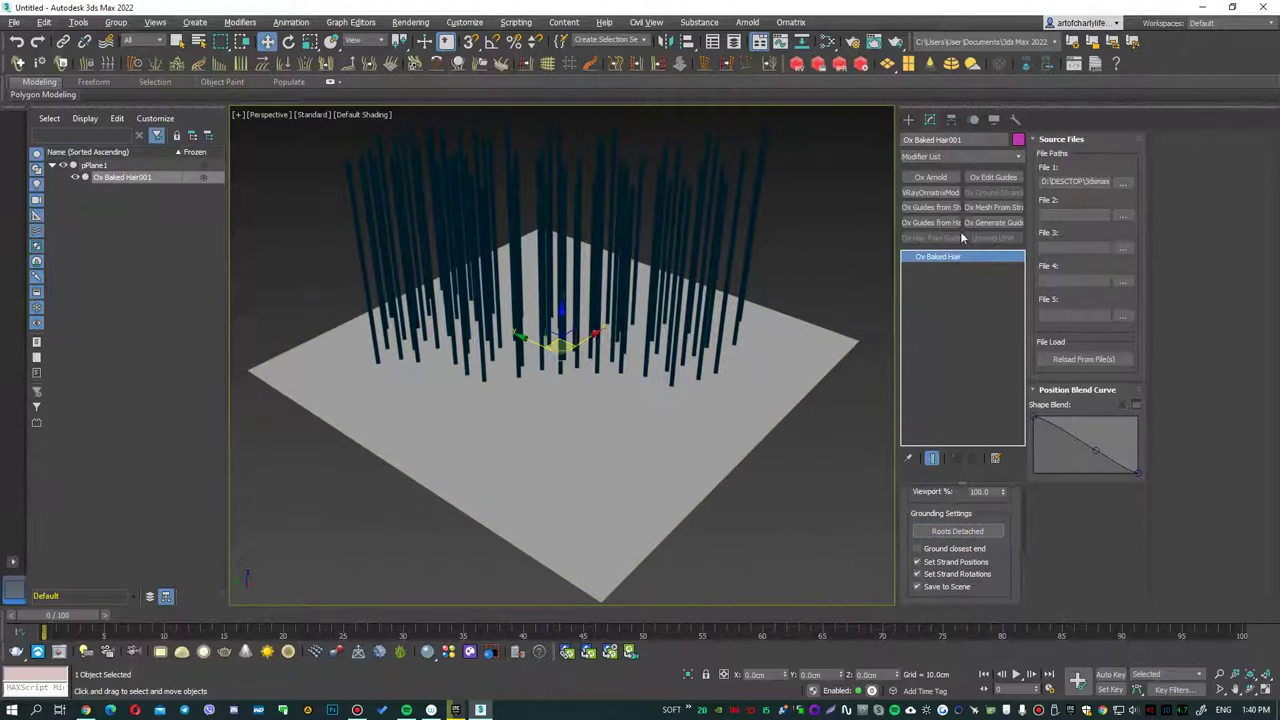
Step: Add Ox Guides from Hair and Ox Edit Guides, then enter Guide sub-object mode
left_click(930, 222)
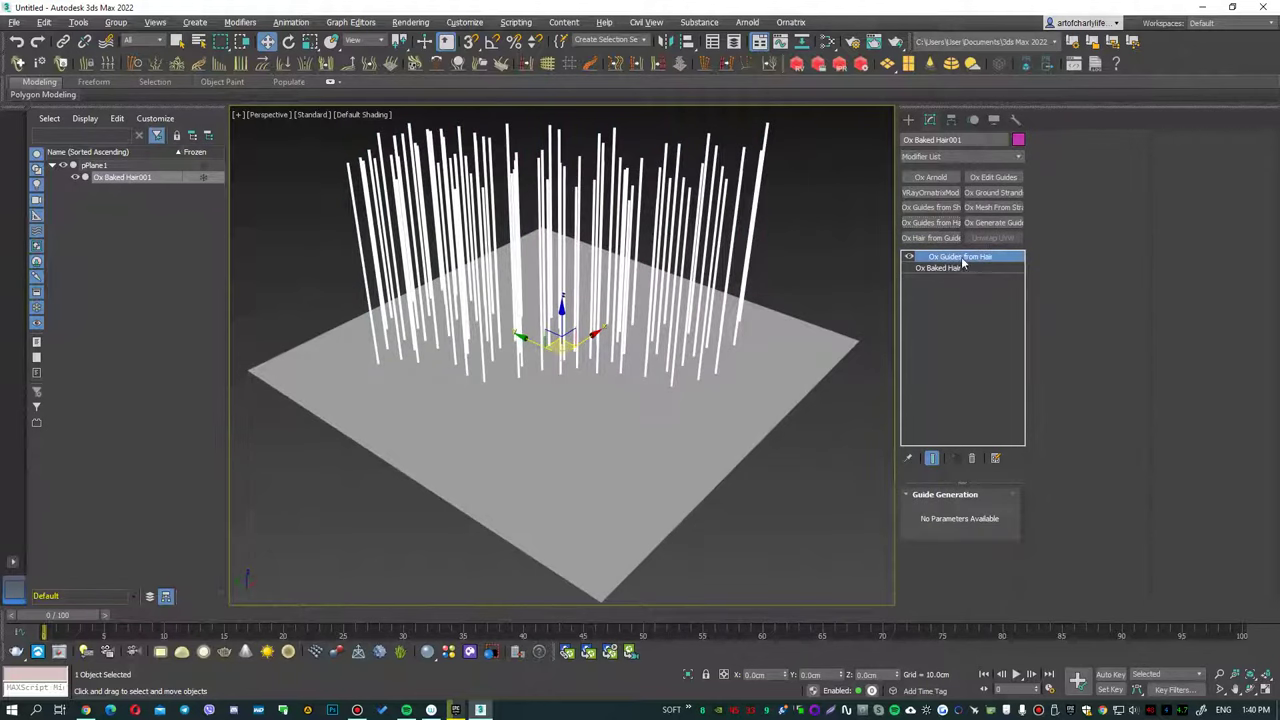
left_click(988, 177)
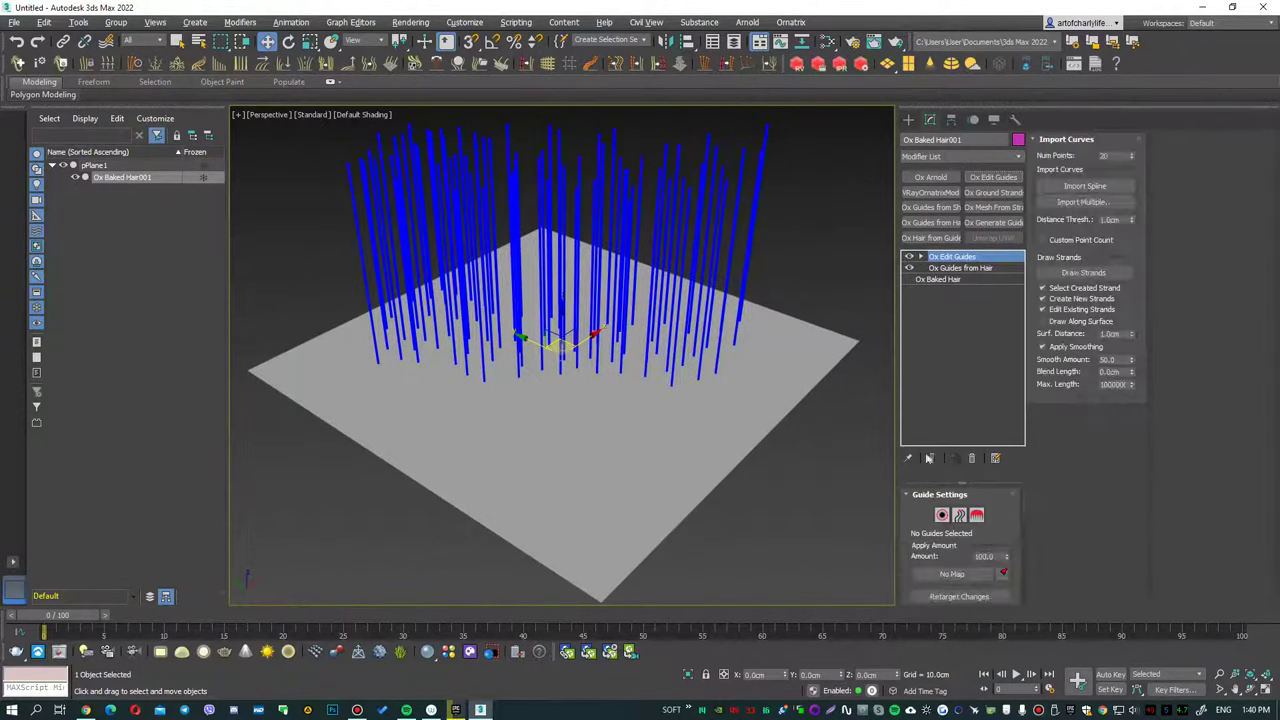
key("1")
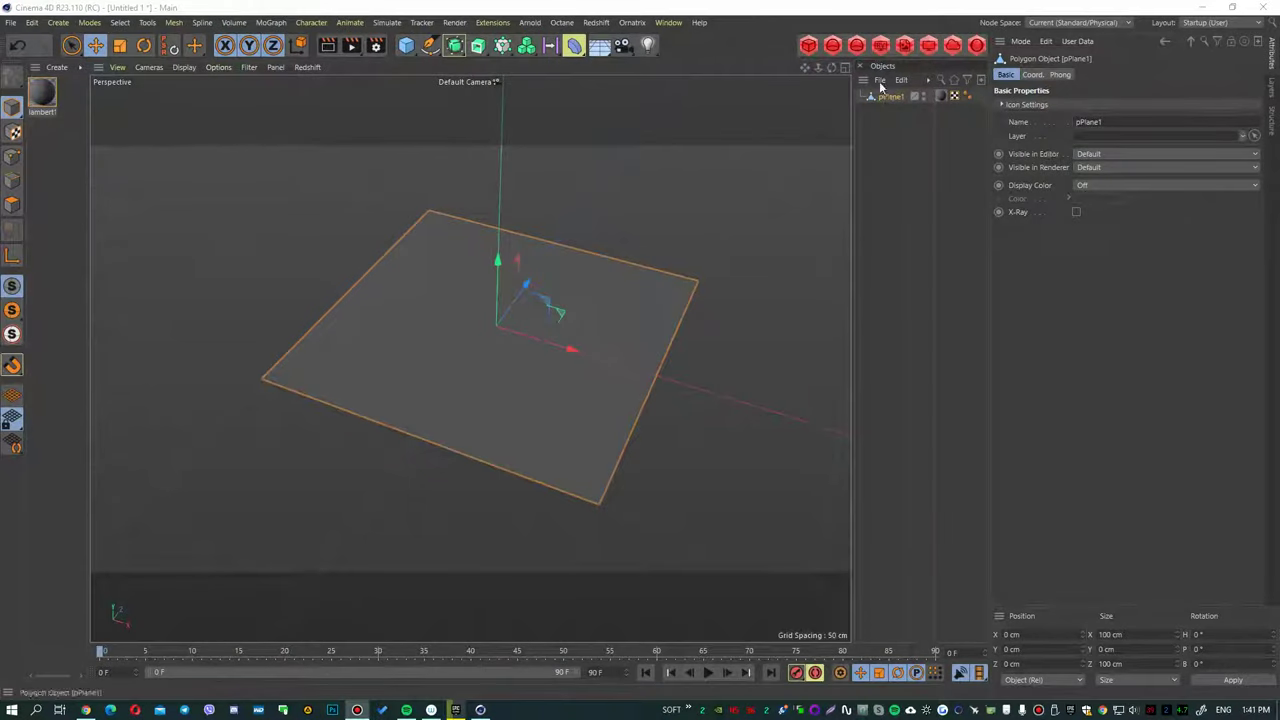
Step: Merge 3dsmax_c4d_.abc hair onto the plane, inspect it from below, then delete its Baked Hair
key("ctrl+o")
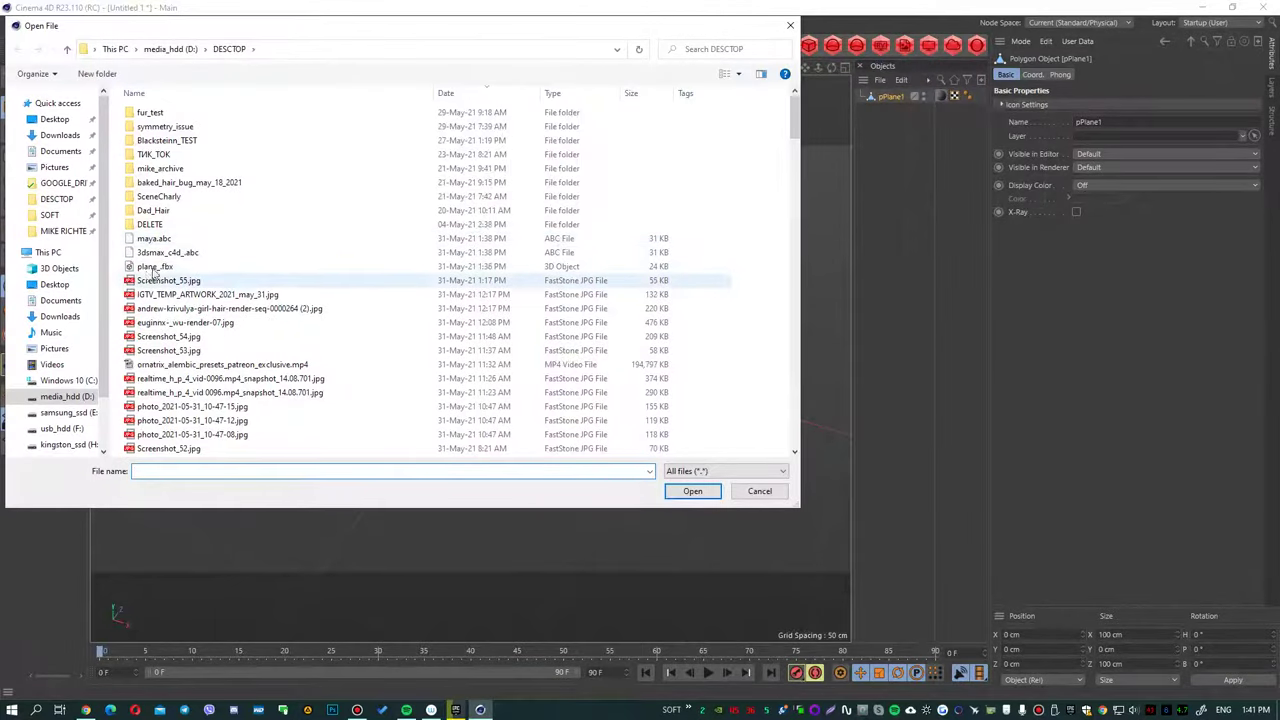
double_click(183, 258)
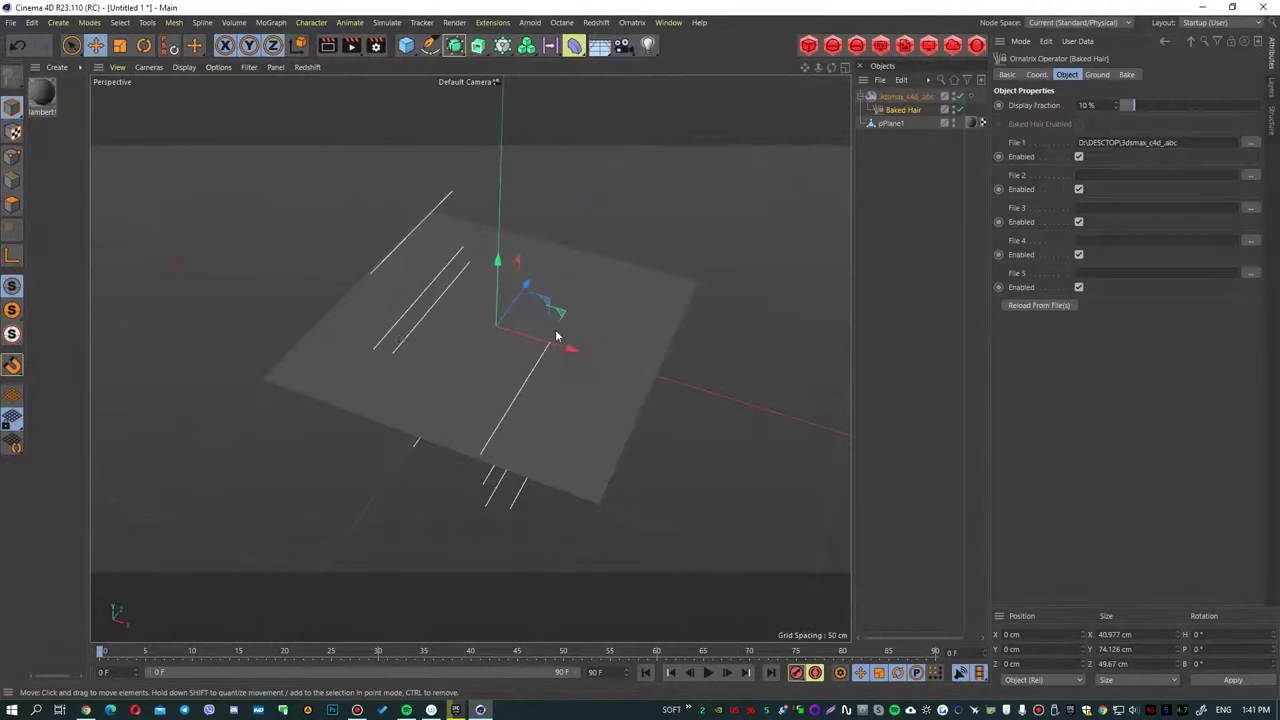
mouse_move(557, 334)
left_mouse_down("alt")
mouse_move(477, 268)
mouse_move(515, 270)
left_mouse_up("alt")
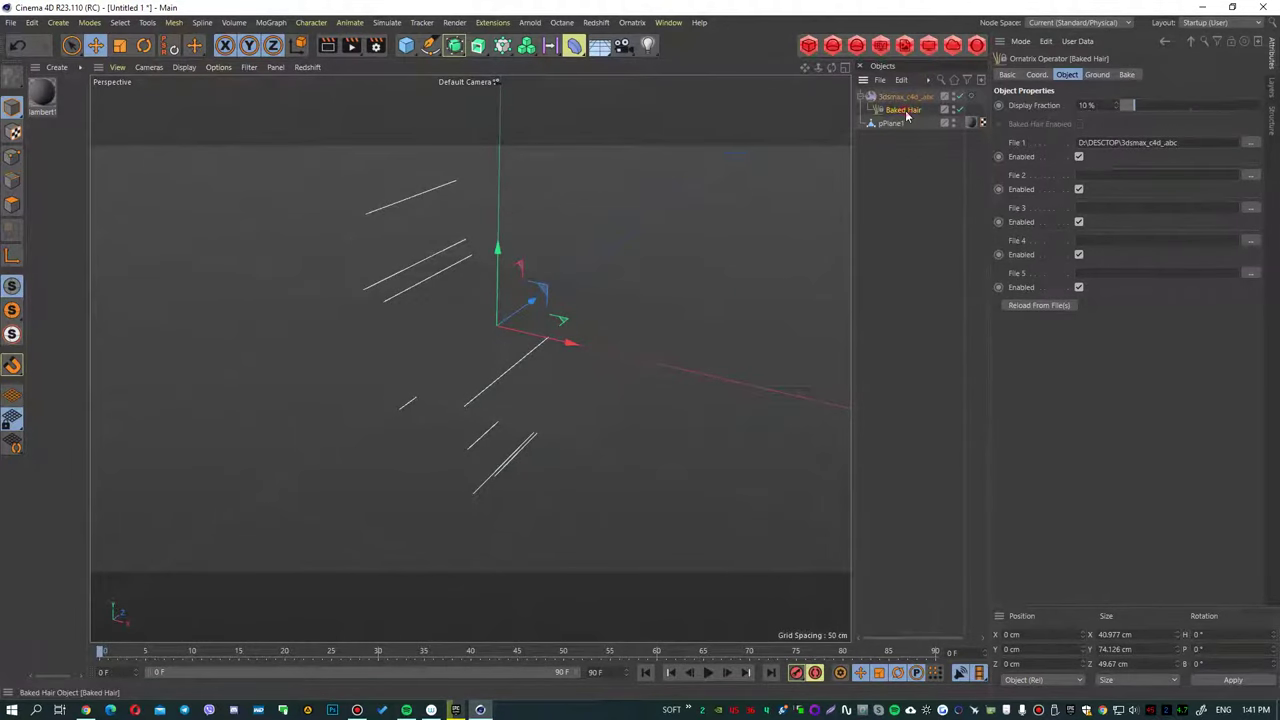
key("Delete")
Step: Merge the maya.abc Alembic hair into the scene and orbit around the imported strands
left_click(880, 80)
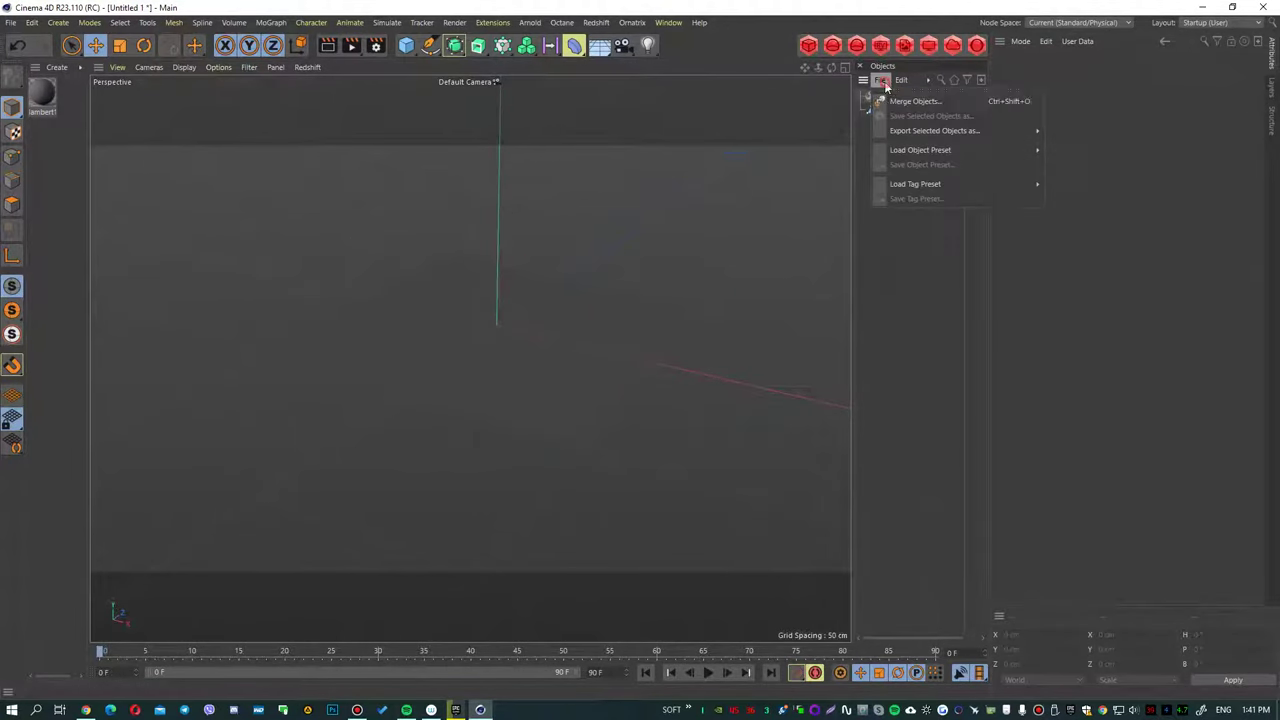
left_click(892, 100)
double_click(156, 239)
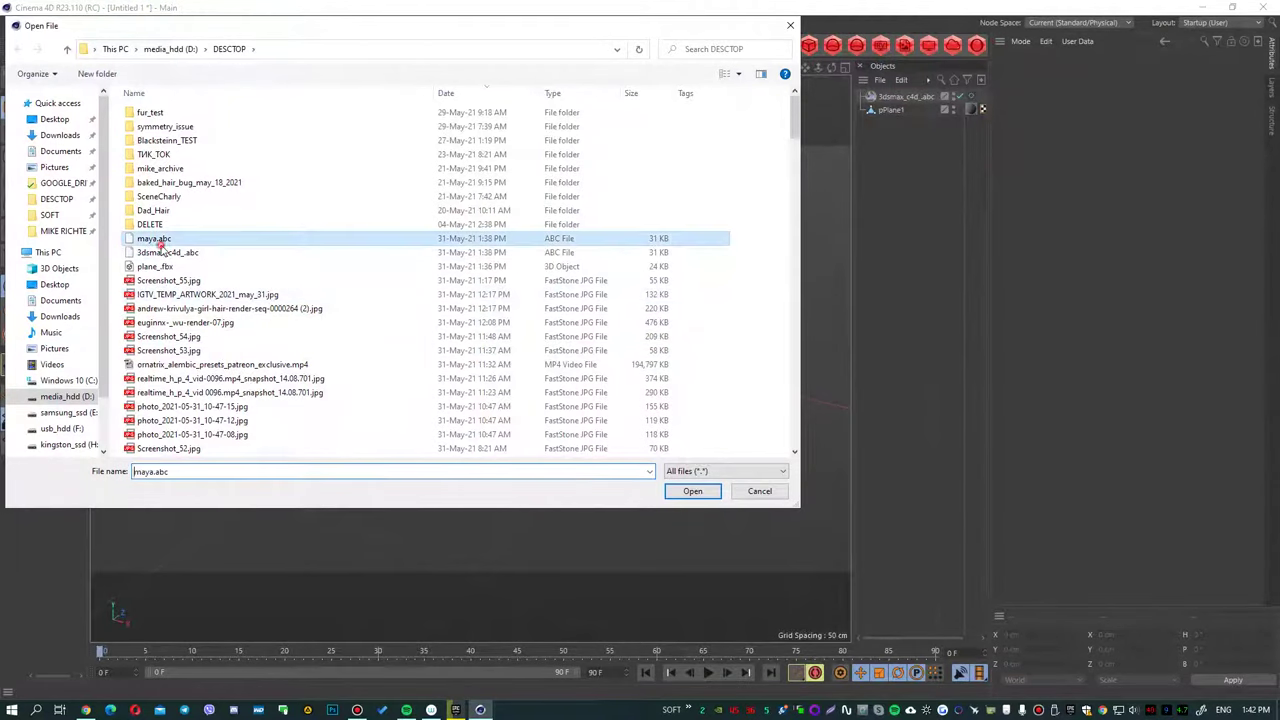
left_click_drag(592, 275, 623, 343, "alt")
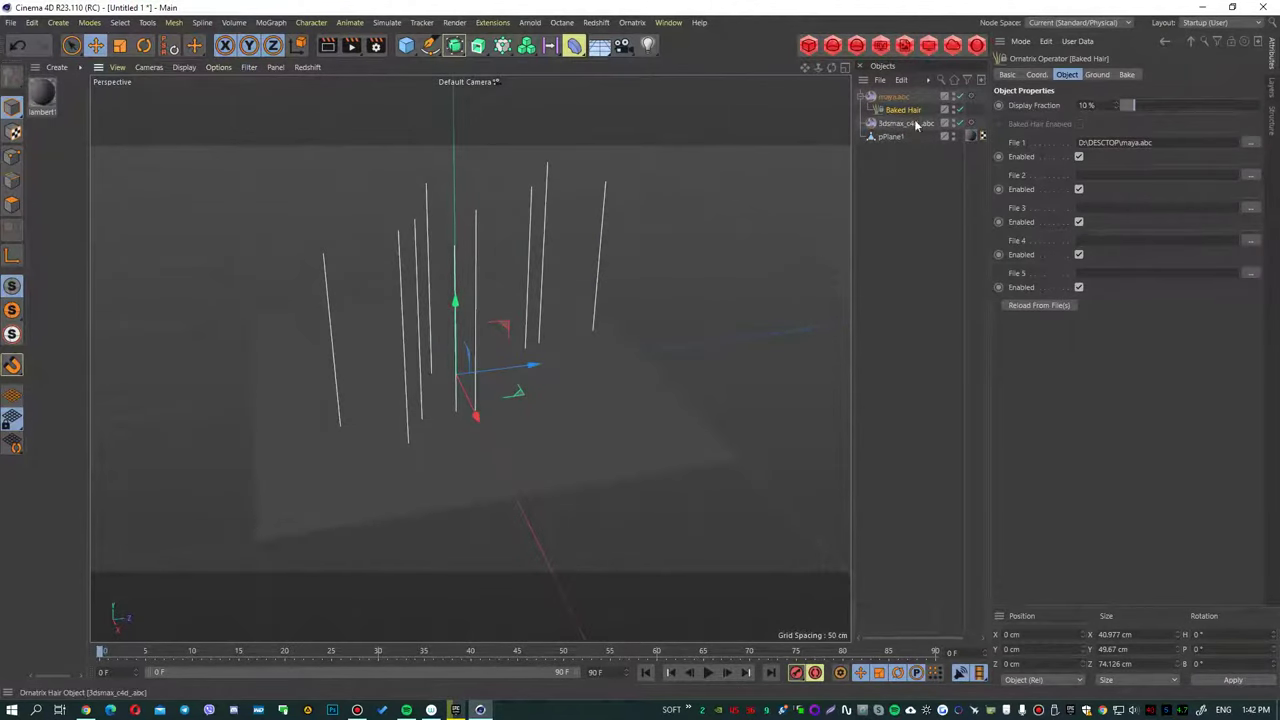
Step: Delete the leftover 3dsmax_c4d_abc object and set the Maya hair's Display Fraction to 100%
left_click(914, 124)
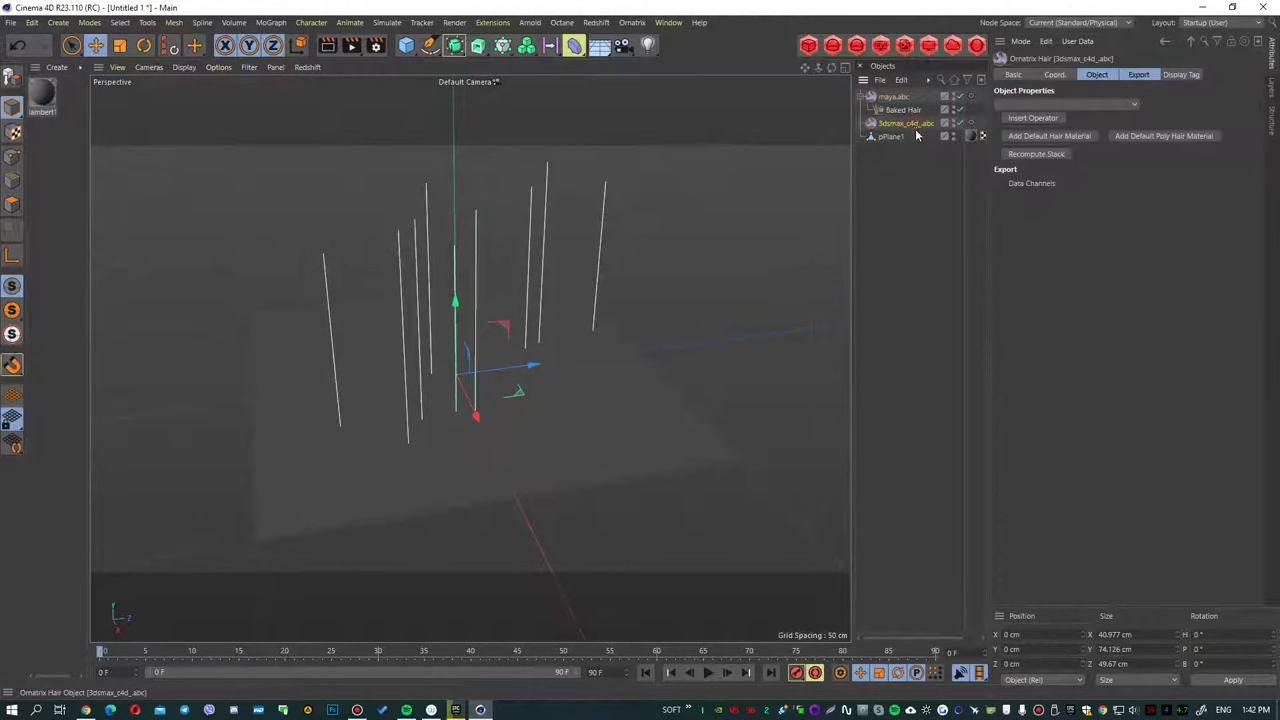
left_click(910, 110)
left_click(910, 123)
key("Delete")
left_click(903, 110)
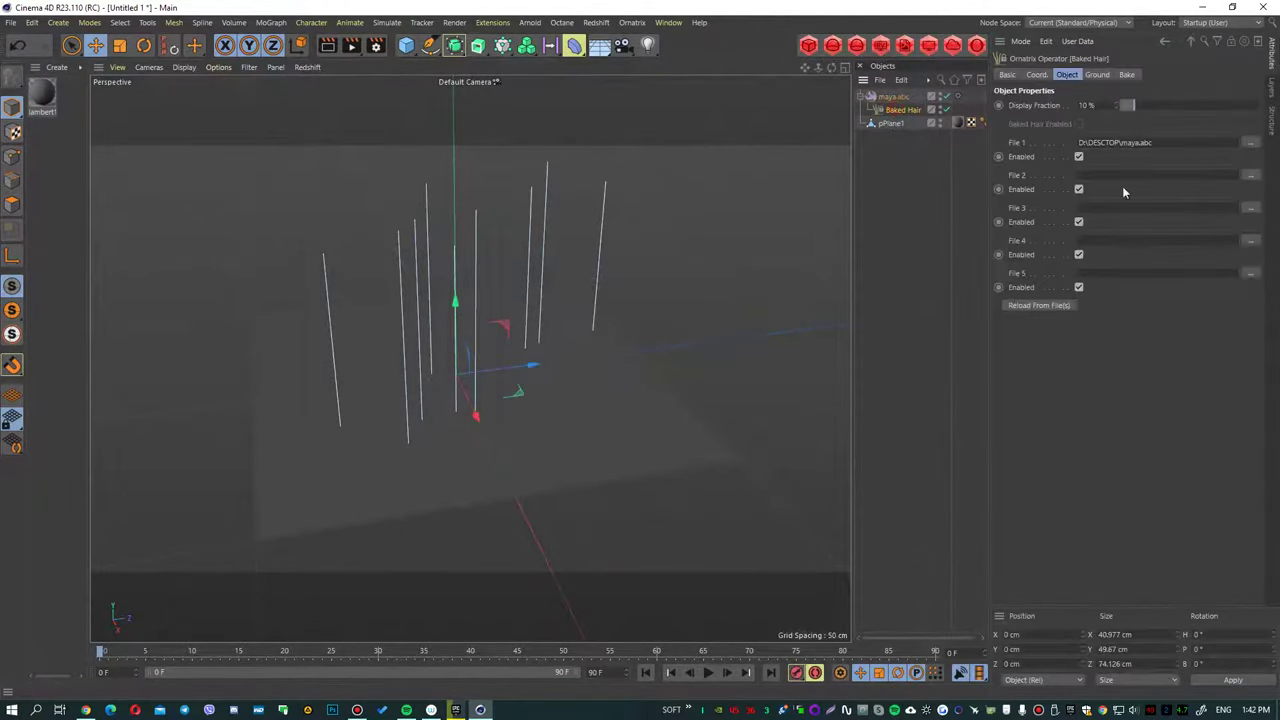
left_click_drag(1136, 104, 1262, 104)
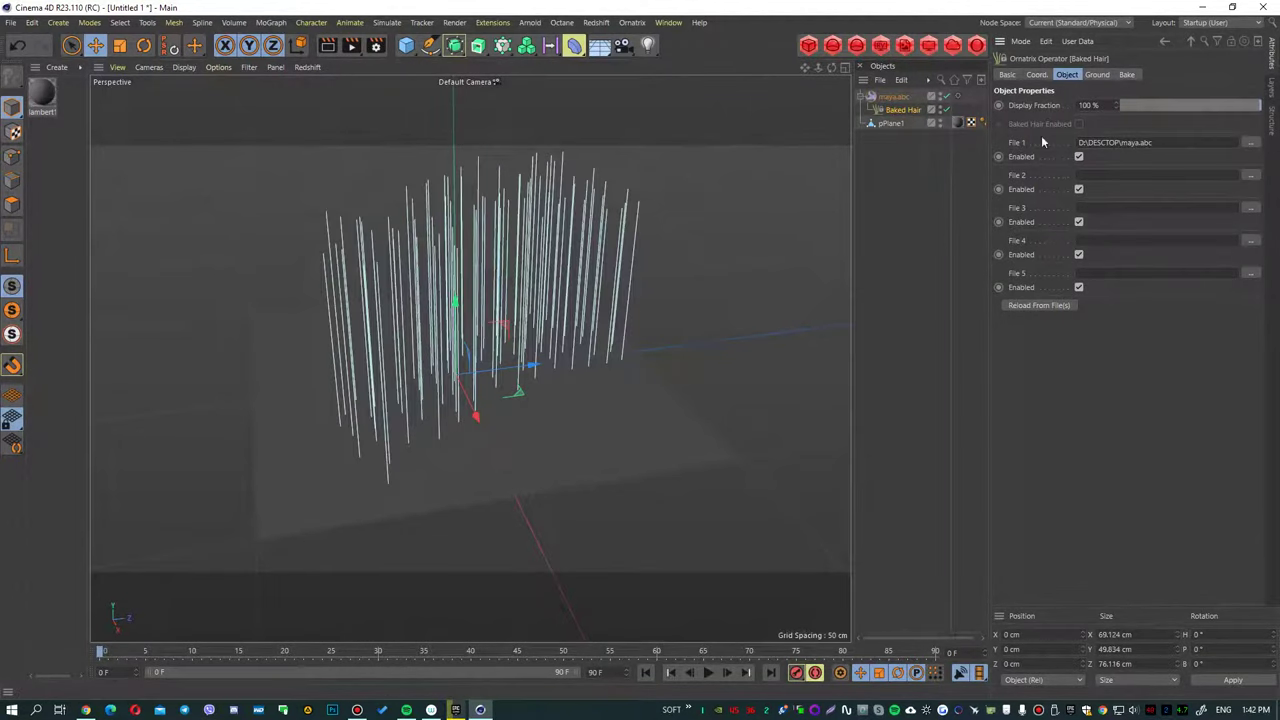
Step: Set pPlane1 as the Baked Hair's distribution mesh and attach the strand roots to it
left_click(1097, 75)
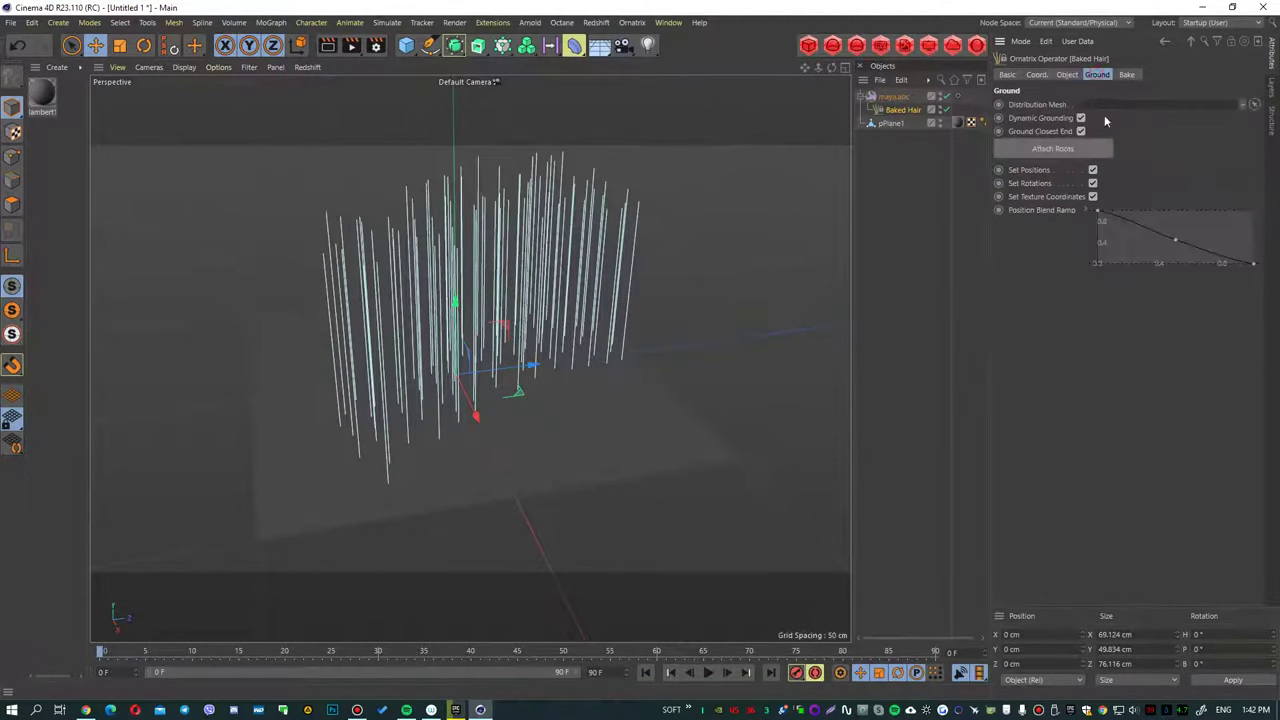
left_click(1254, 104)
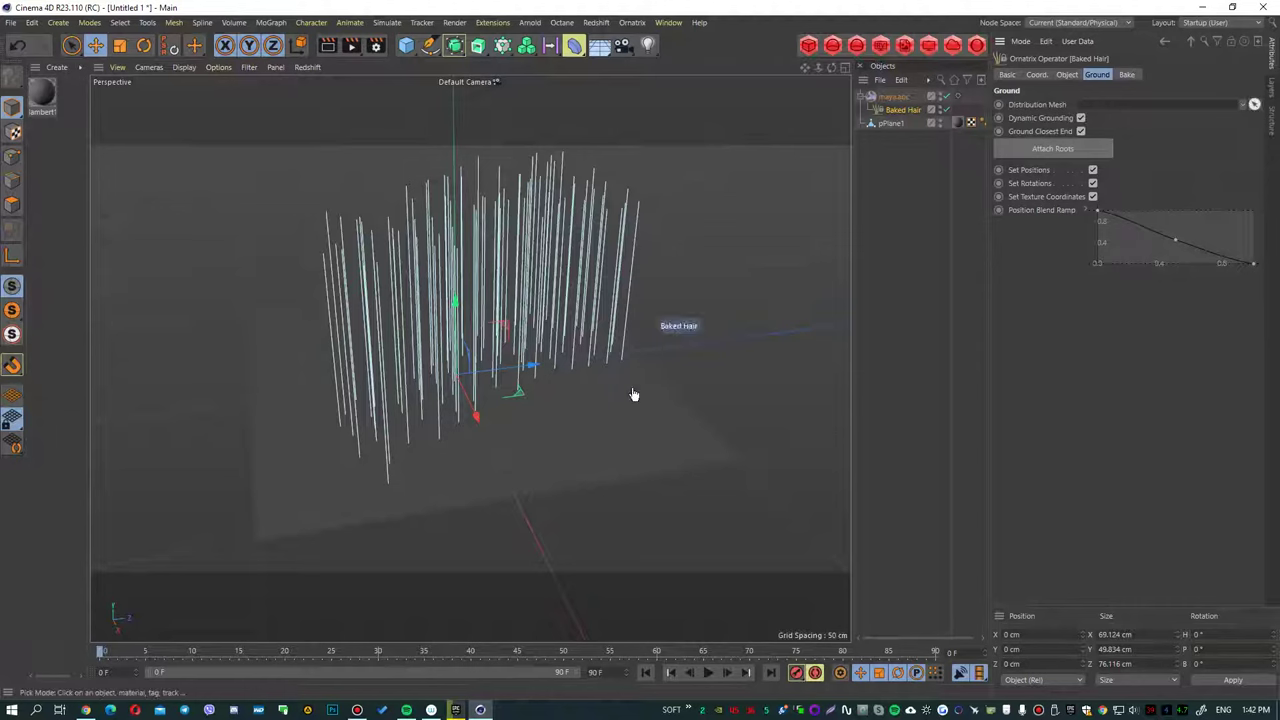
left_click(634, 431)
left_click(1052, 150)
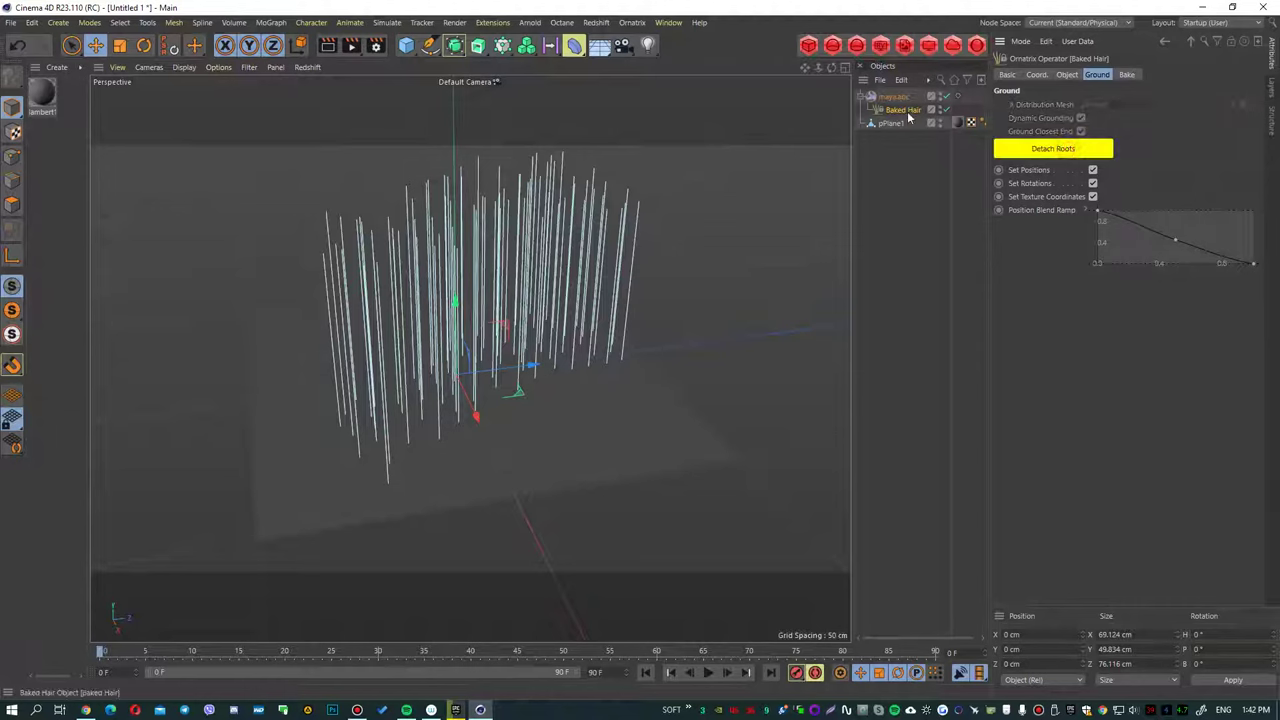
left_click(632, 22)
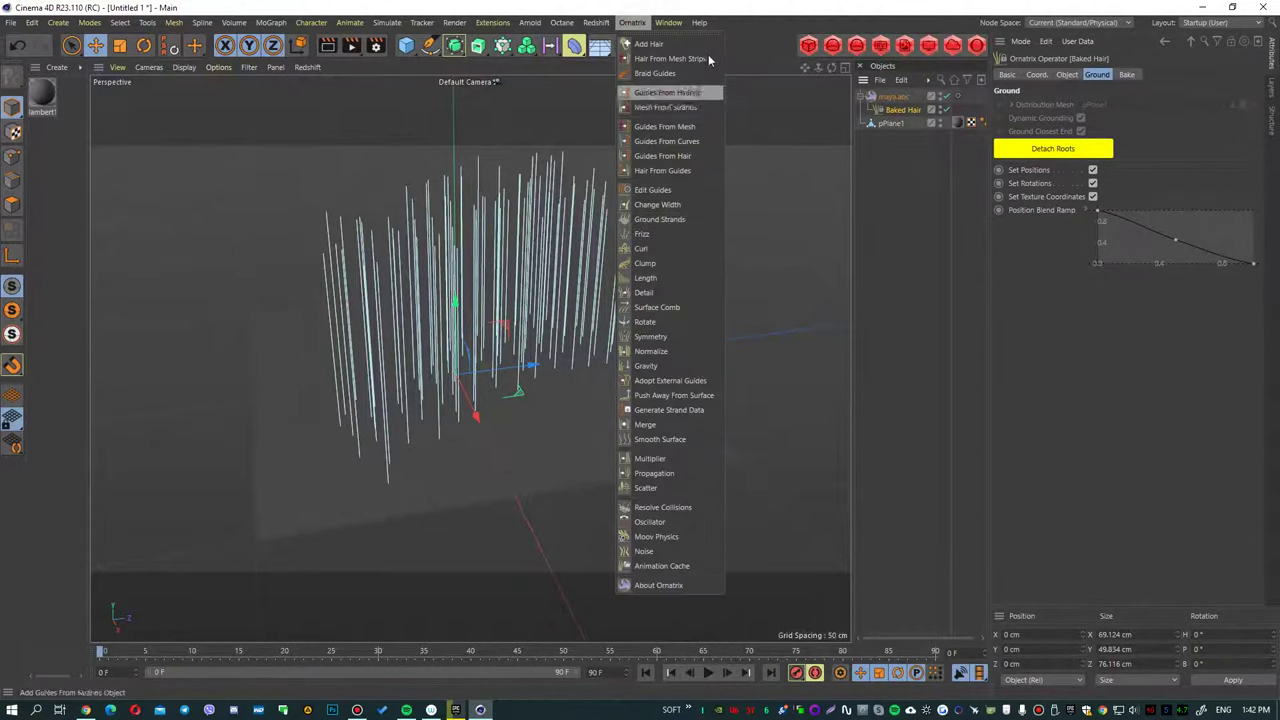
Step: Add Guides From Hair and Edit Guides operators to the Maya hair
left_click(662, 155)
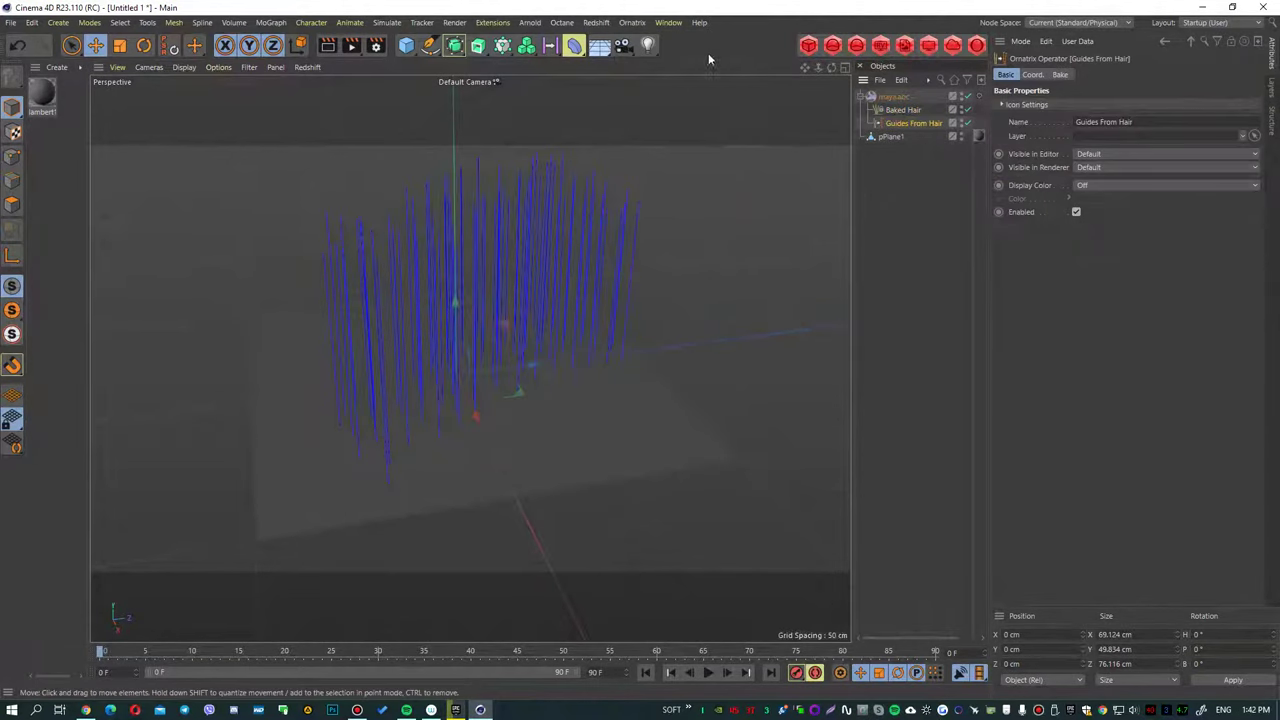
left_click(632, 22)
left_click(680, 170)
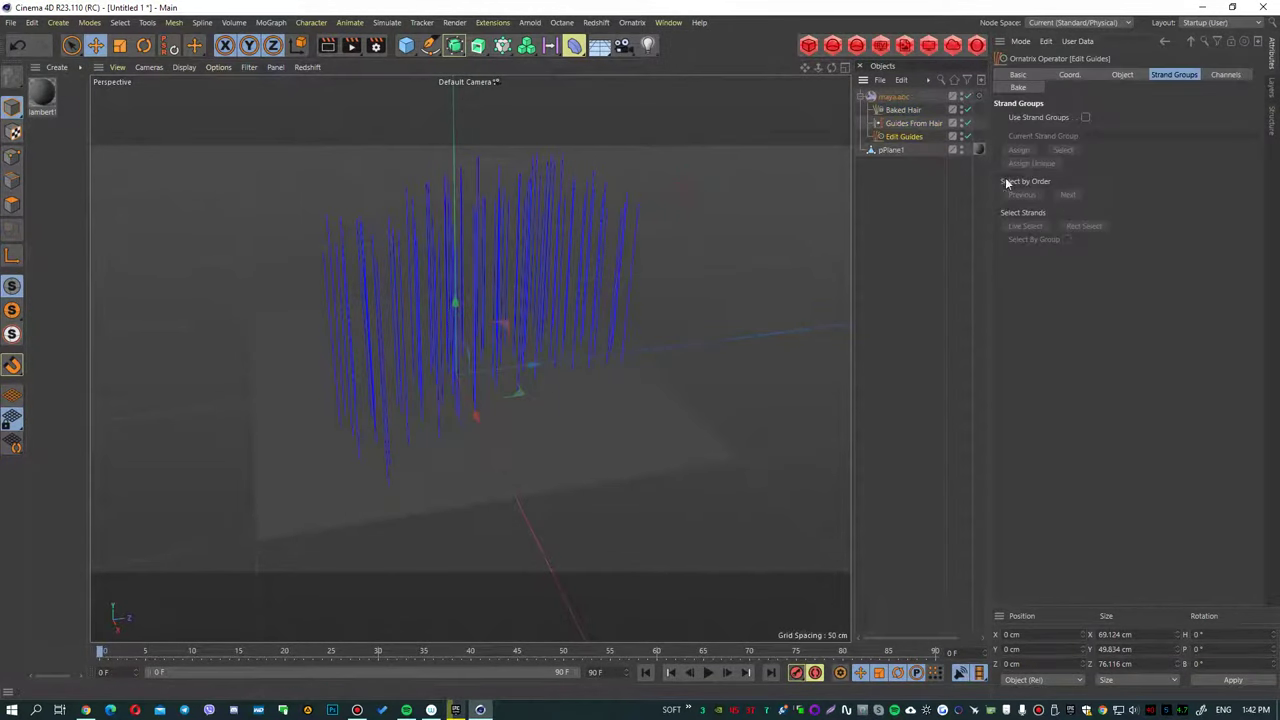
Step: Enable Use Strand Groups in Edit Guides so each group shows its own colour
left_click(1124, 75)
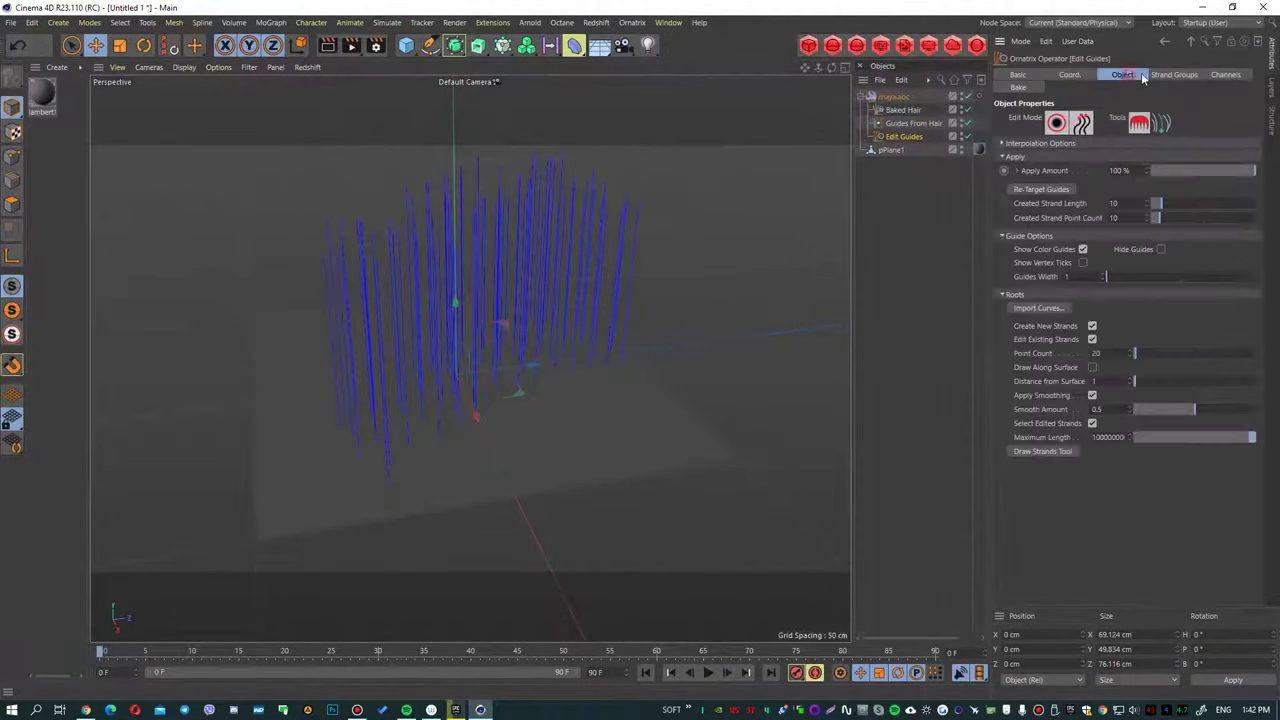
left_click(1173, 74)
left_click(1085, 117)
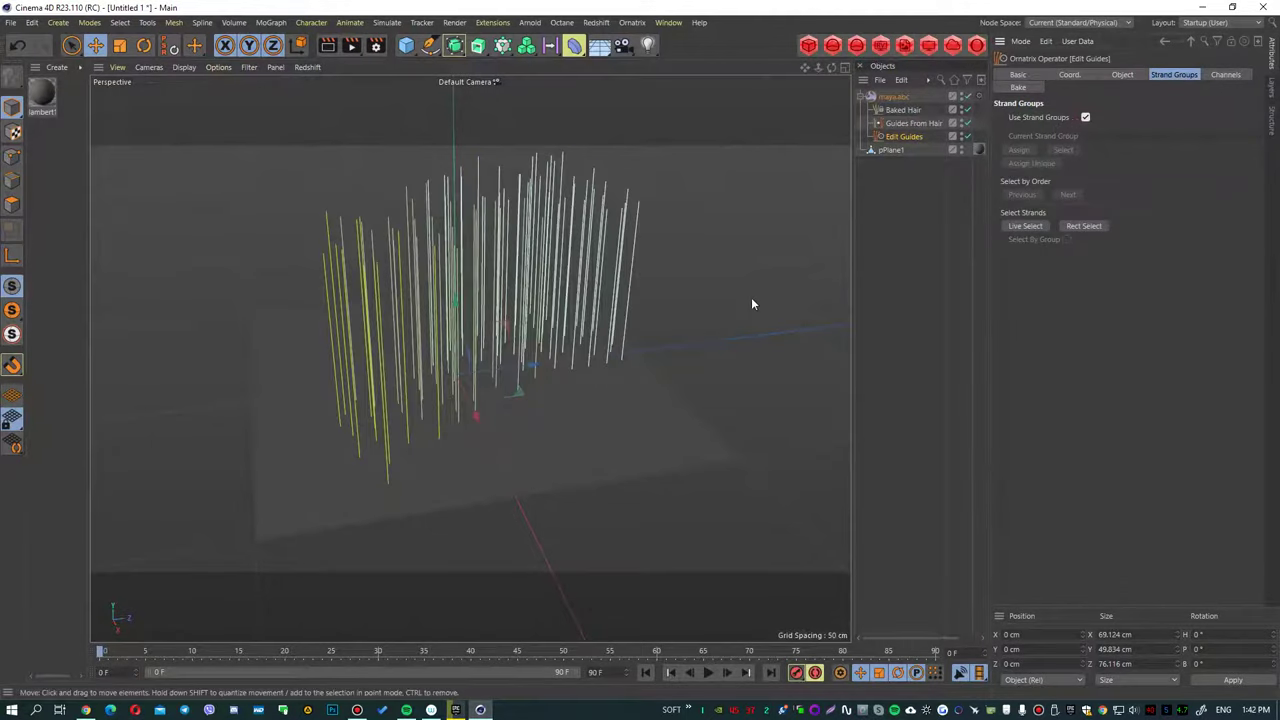
Step: Set Edit Guides' Guides Width to 9 so both strand-group colours show as thick bands
mouse_move(751, 297)
left_mouse_down("alt")
mouse_move(726, 286)
mouse_move(900, 286)
mouse_move(783, 286)
mouse_move(742, 340)
mouse_move(754, 297)
mouse_move(720, 289)
mouse_move(893, 245)
left_mouse_up("alt")
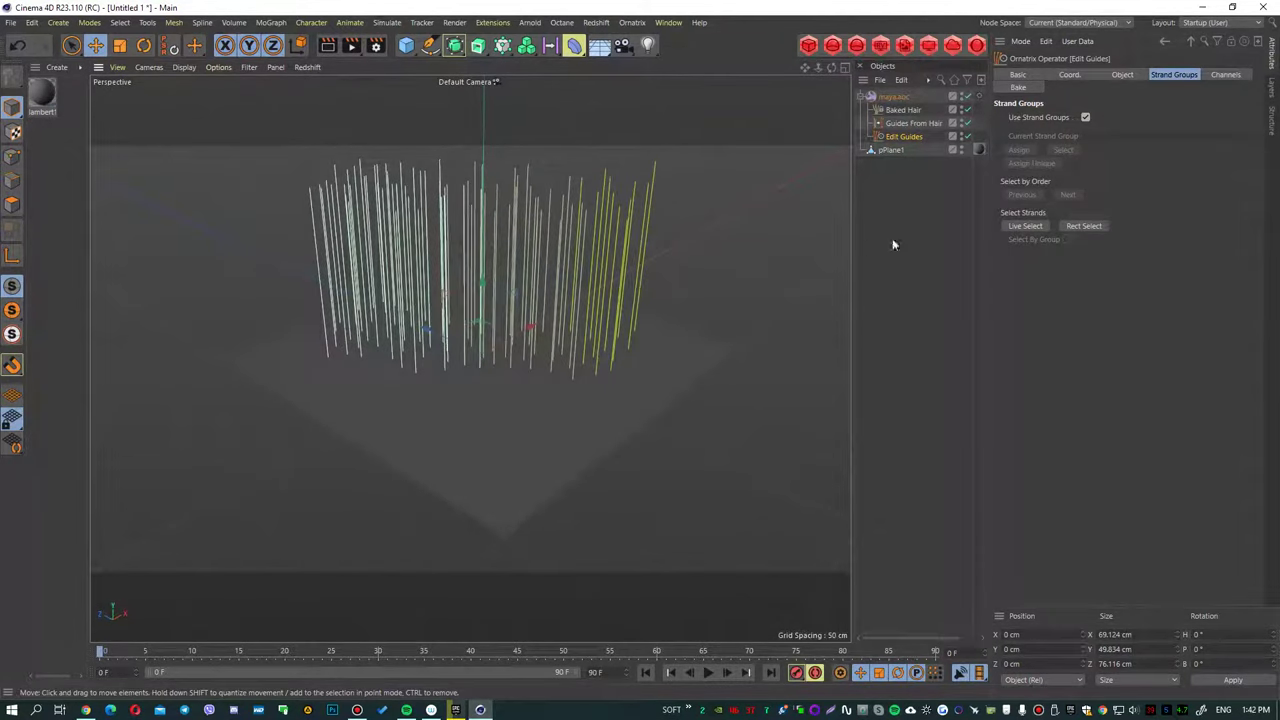
left_click(912, 124)
left_click(905, 137)
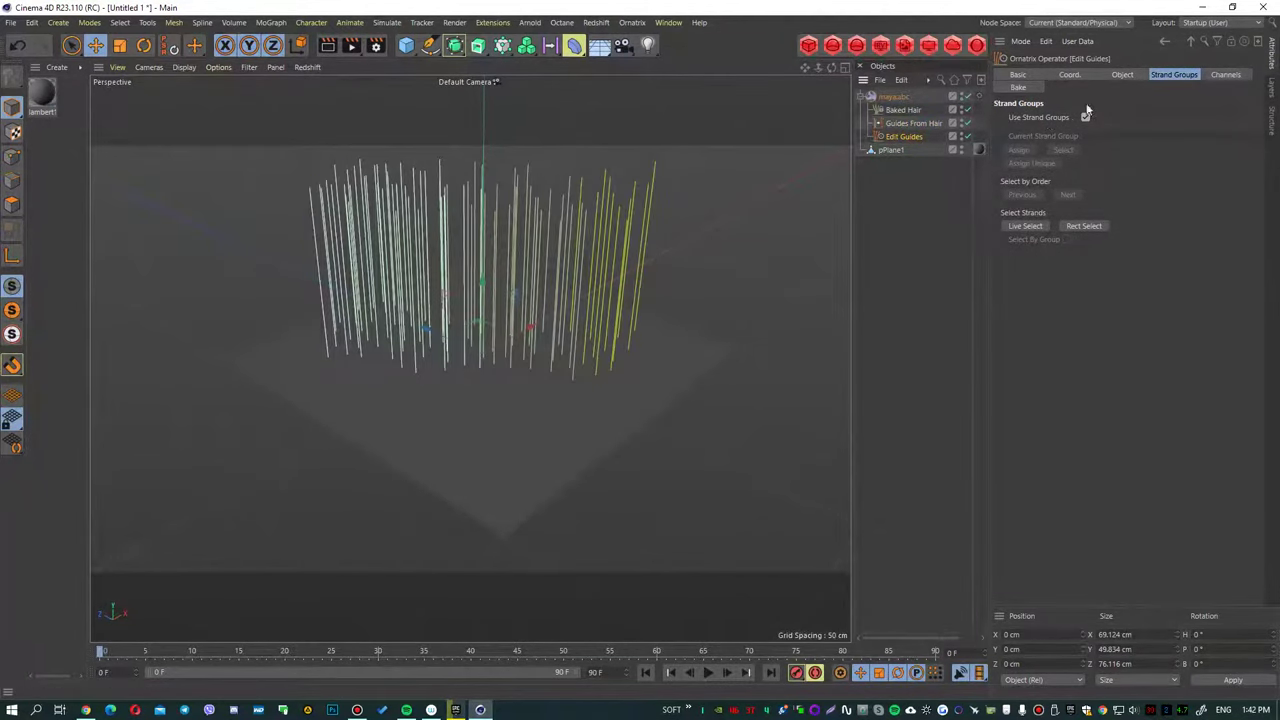
left_click(1062, 75)
left_click(1115, 75)
left_click_drag(1108, 278, 1234, 273)
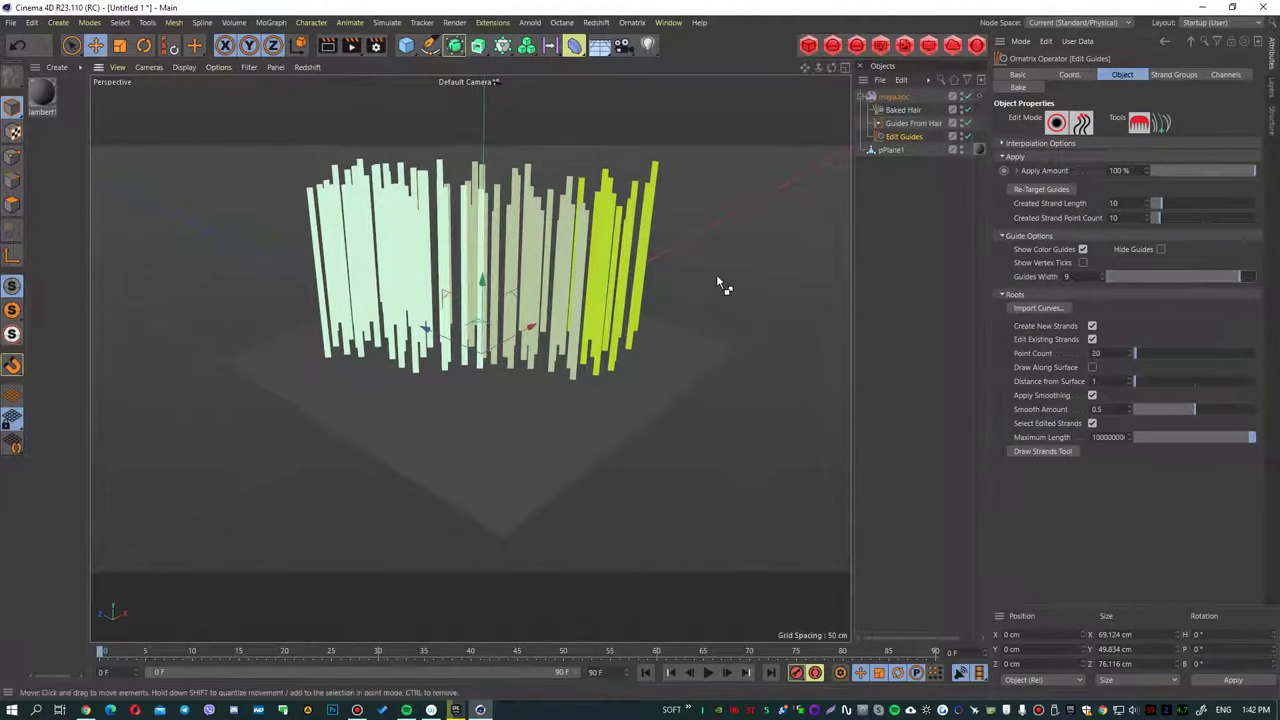